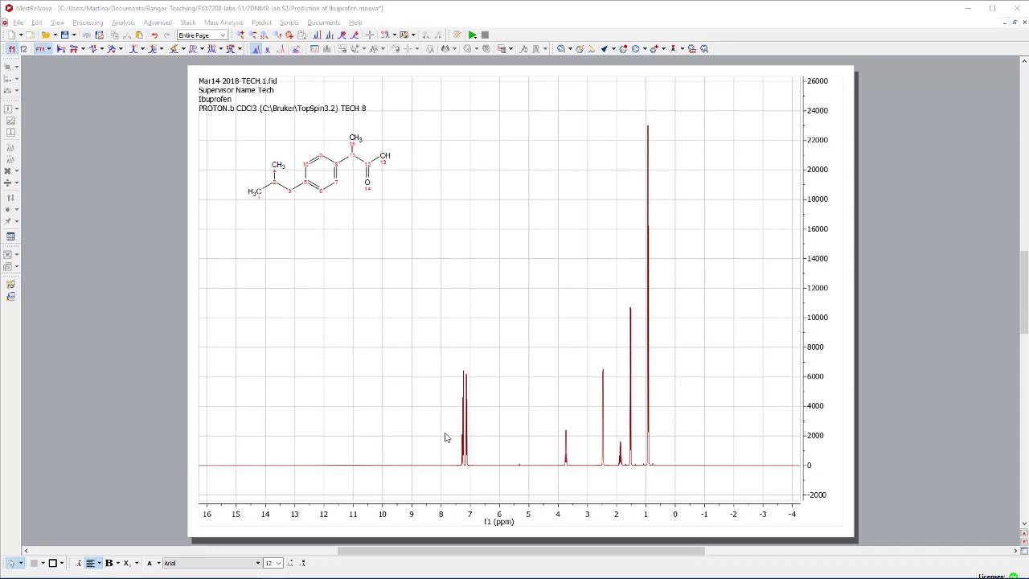
- Zoom into the aromatic region, narrowing down to about 7.34–7.06 ppm
key("z")
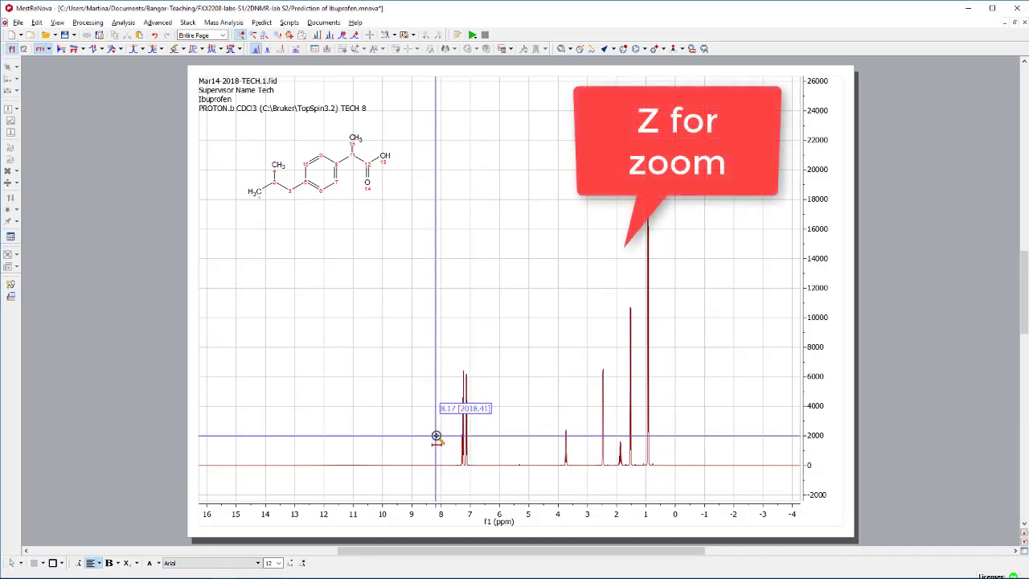
left_click_drag(443, 452, 486, 459)
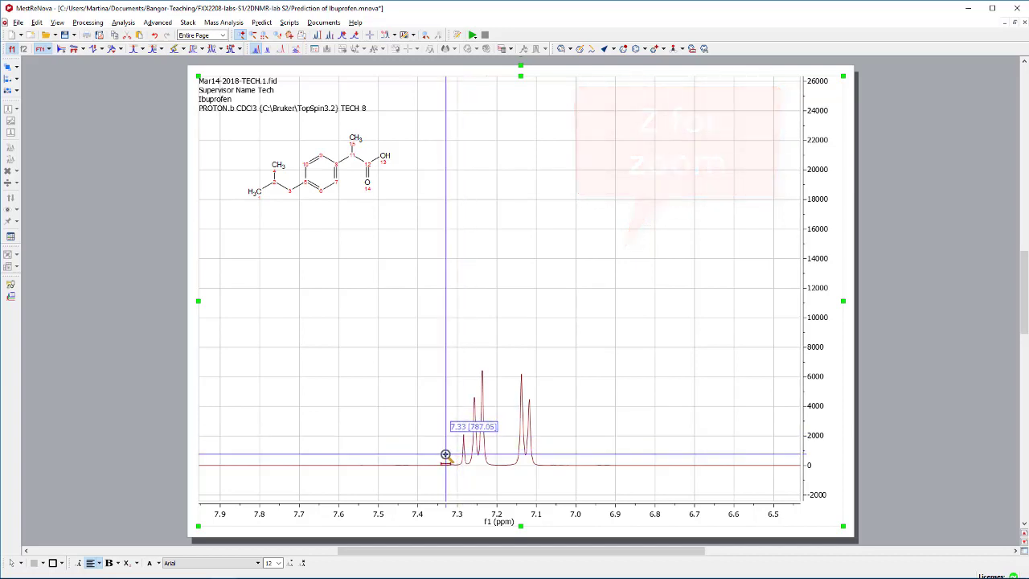
left_click_drag(441, 455, 553, 450)
scroll(317, 469, "up", 3)
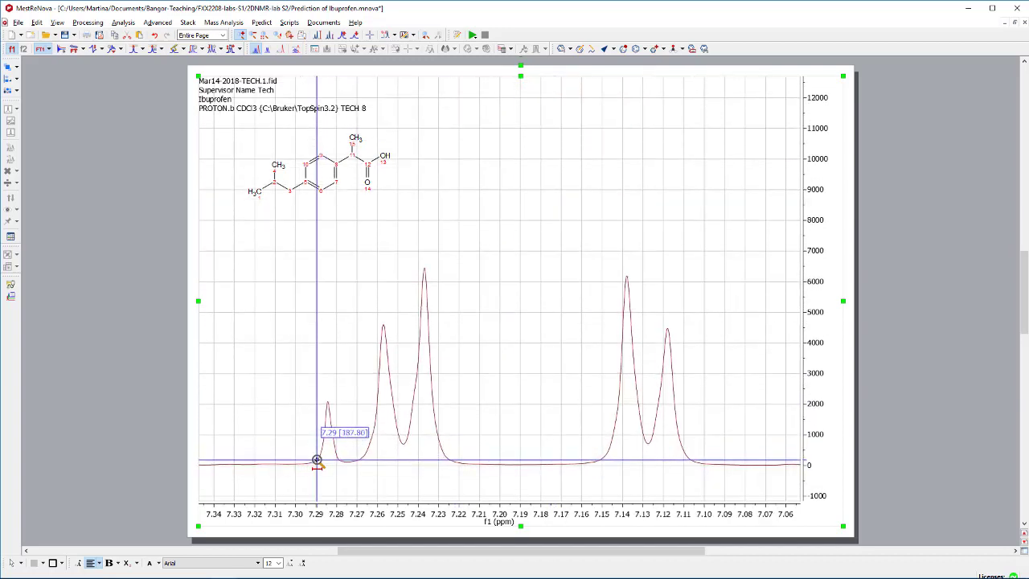
- Reference the 7.28 ppm solvent peak to Chloroform-d at 7.260 ppm, then show the full spectrum
key("l")
left_click(328, 406)
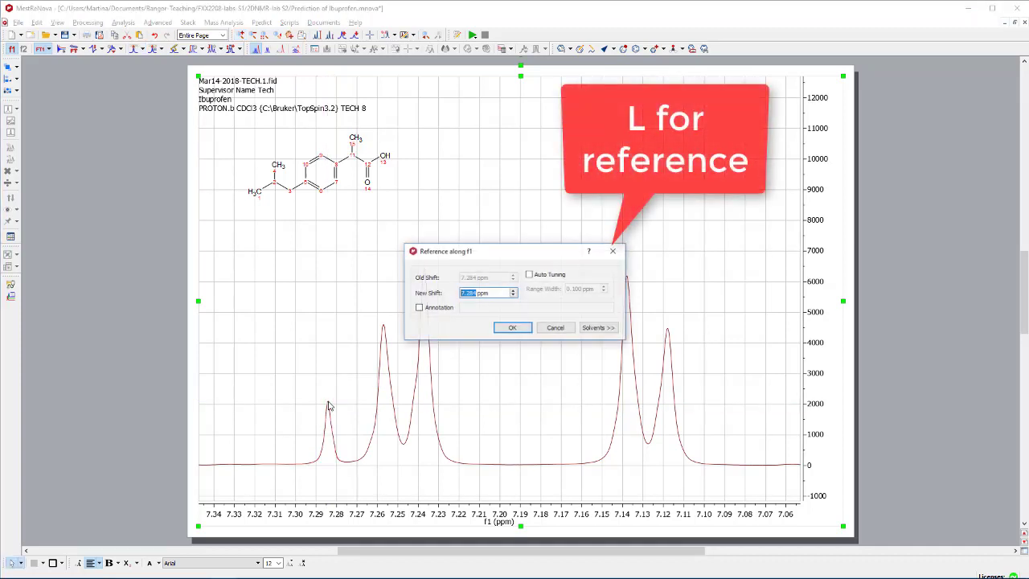
left_click(599, 328)
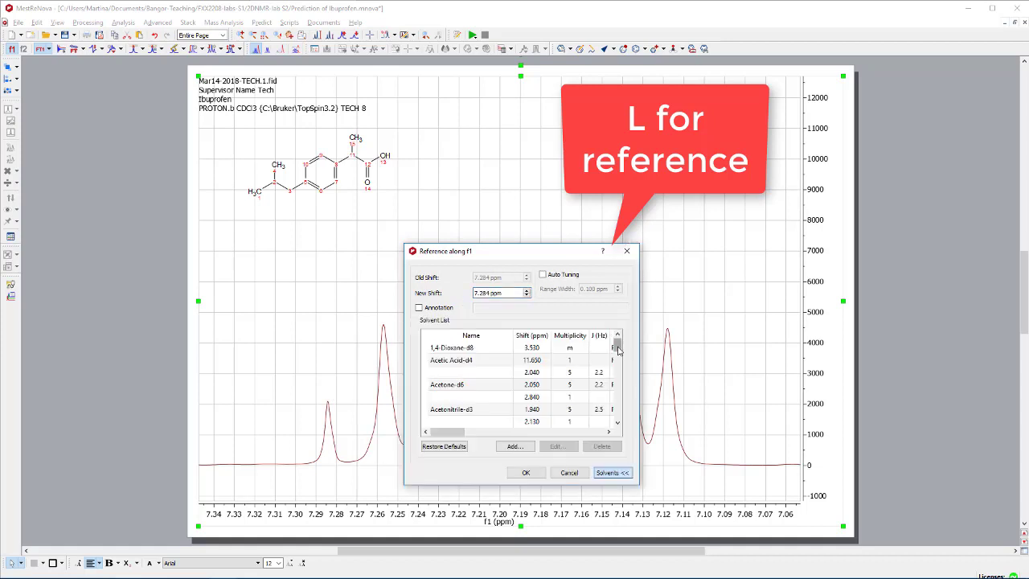
scroll(618, 350, "down", 2)
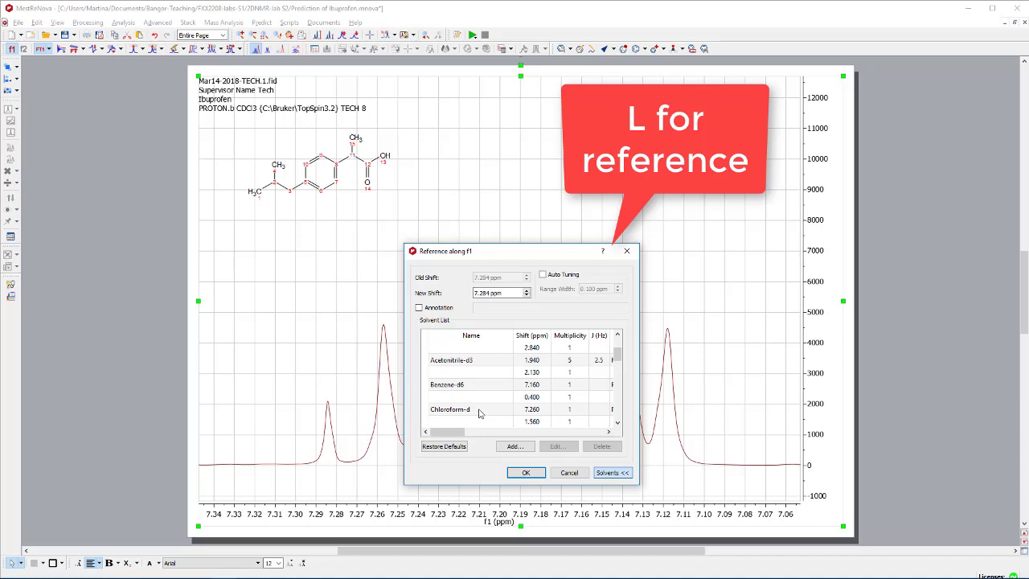
left_click(478, 411)
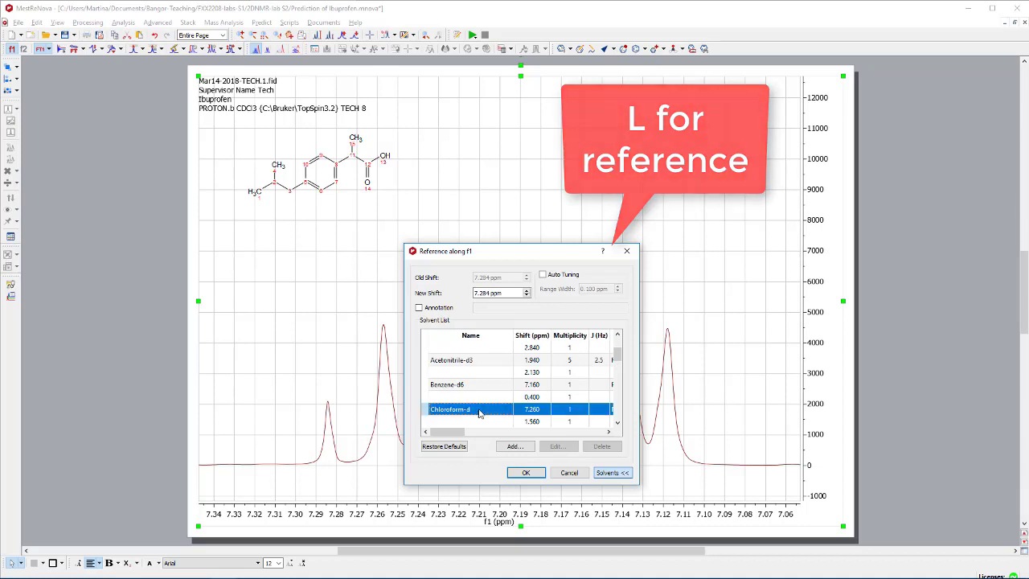
left_click(527, 473)
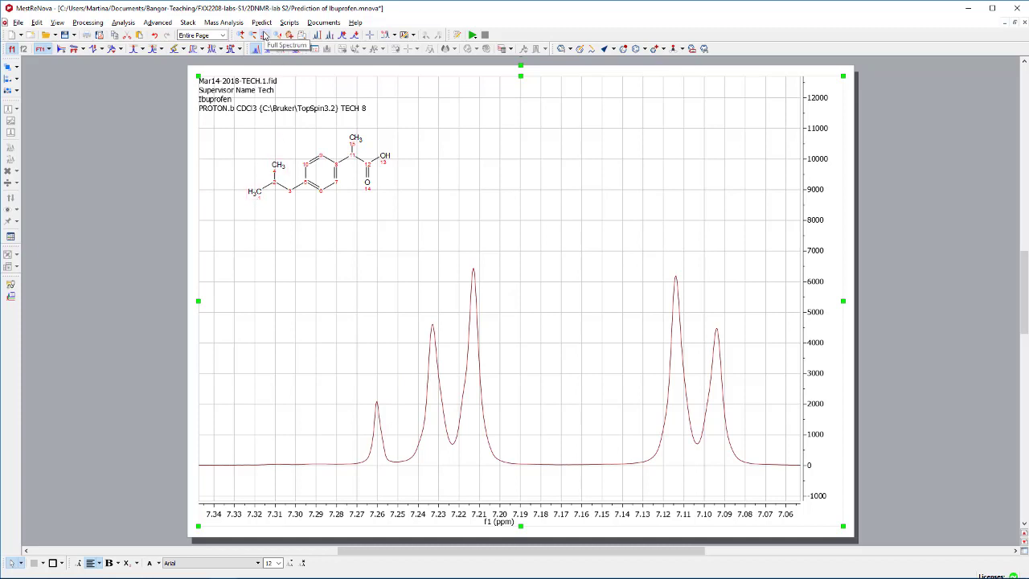
left_click(264, 36)
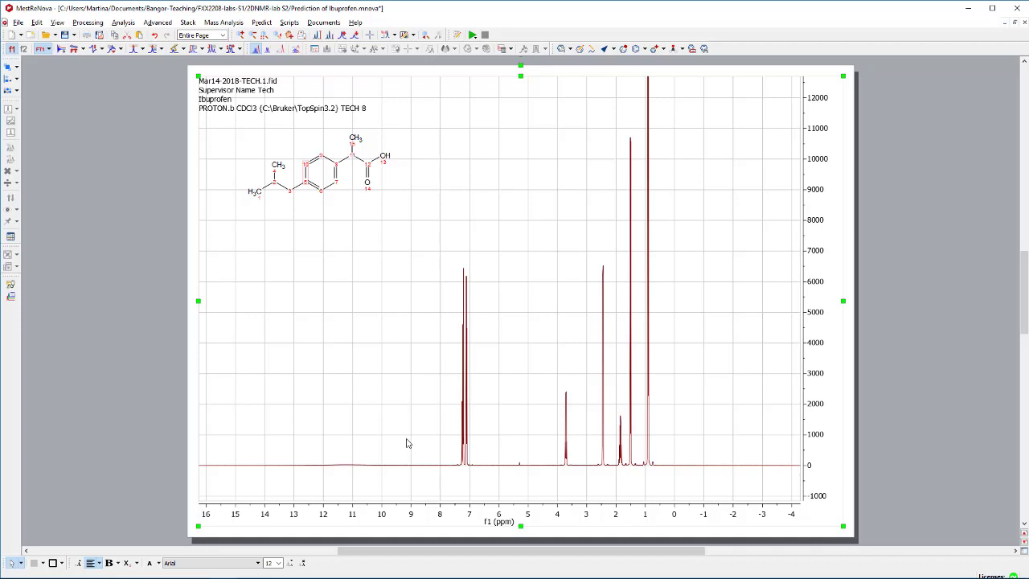
- Zoom to 8–5.4 ppm and manually peak-pick the aromatic multiplets
key("z")
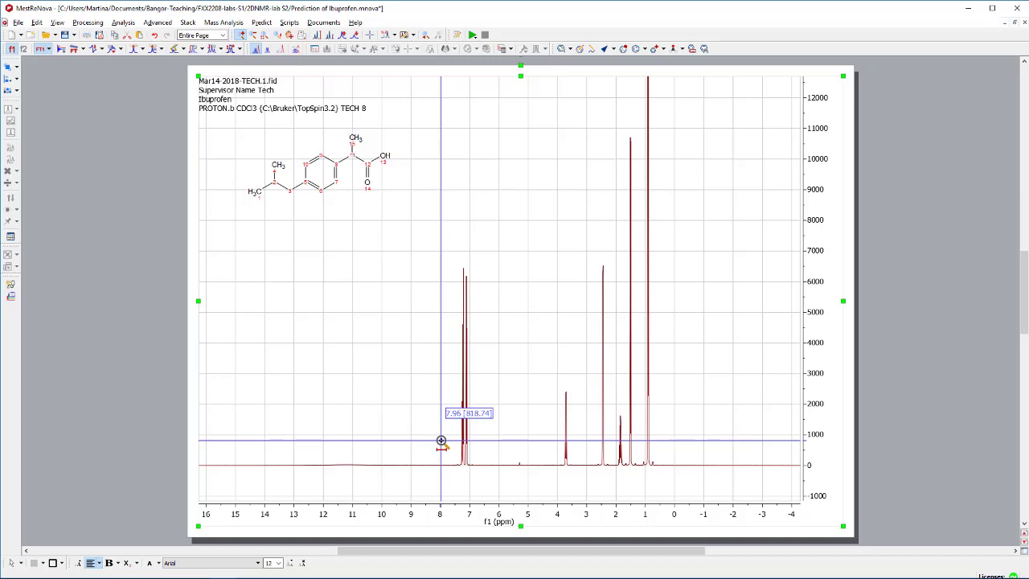
left_click_drag(441, 438, 529, 451)
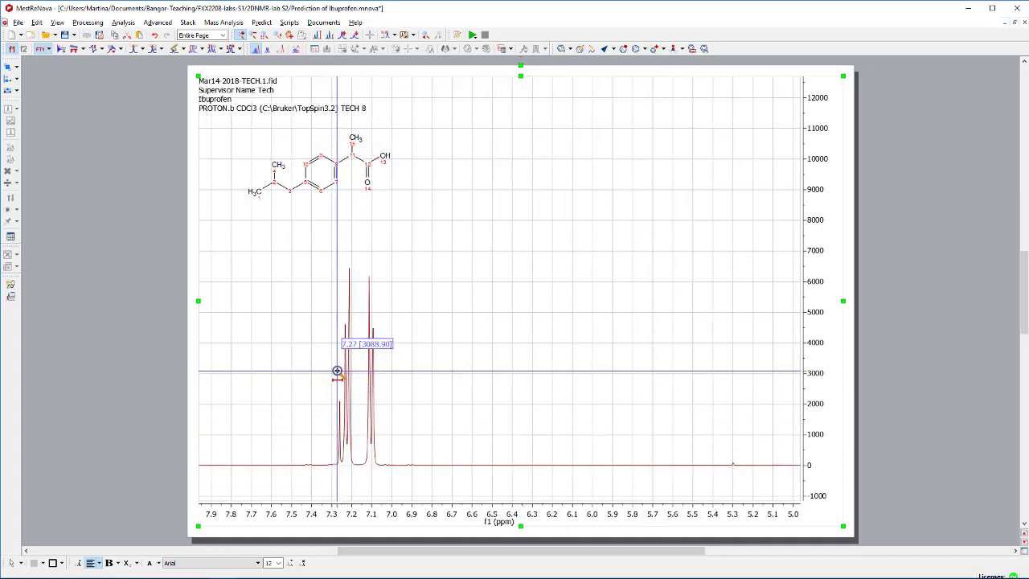
key("k")
left_click_drag(337, 373, 385, 378)
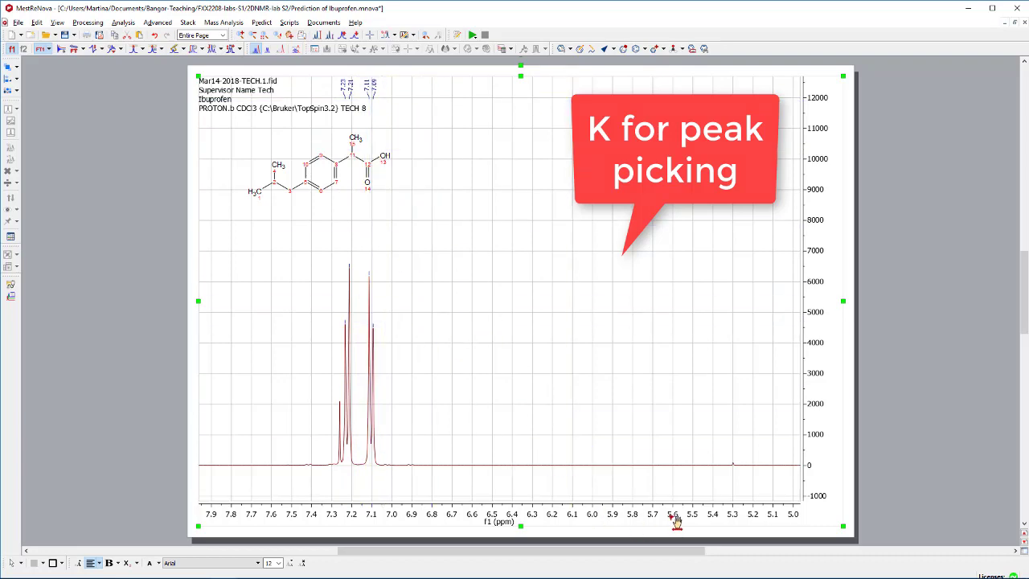
- Peak-pick the multiplets at 3.7, 2.45, 1.85, 1.5 and 0.9 ppm, panning between them
left_click_drag(678, 519, 242, 534)
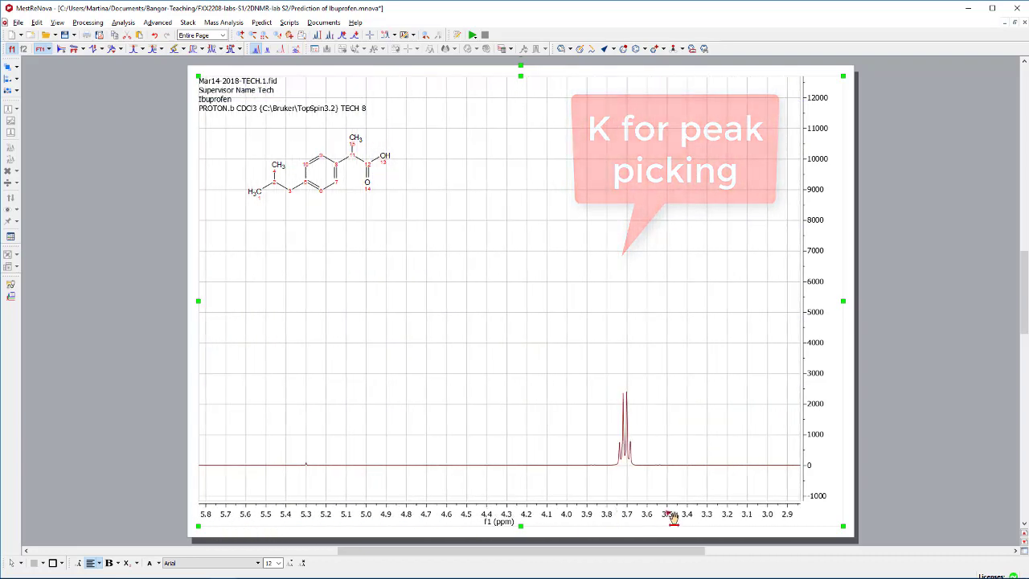
left_click_drag(602, 519, 439, 516)
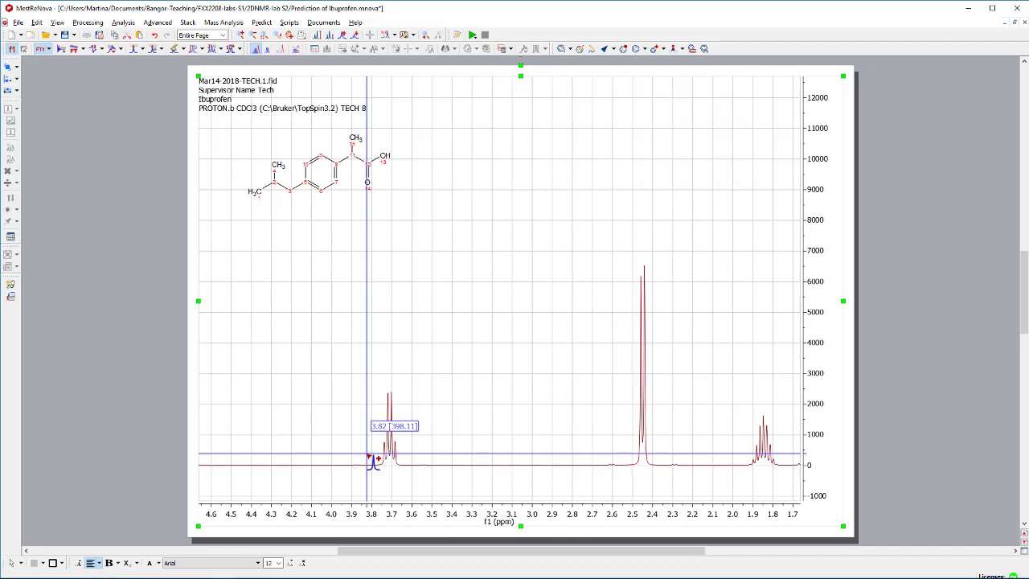
left_click_drag(367, 464, 421, 458)
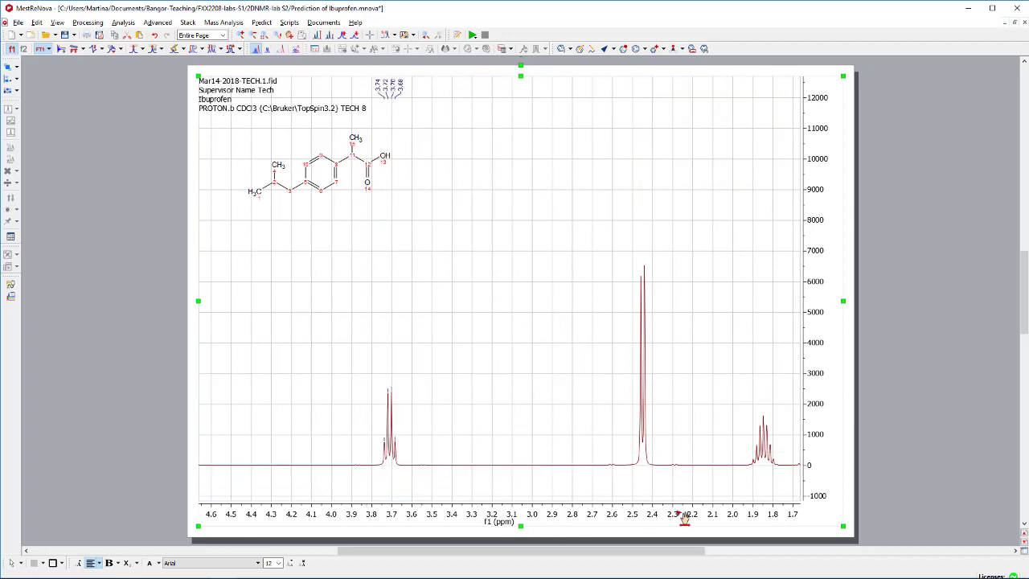
left_click_drag(682, 524, 513, 527)
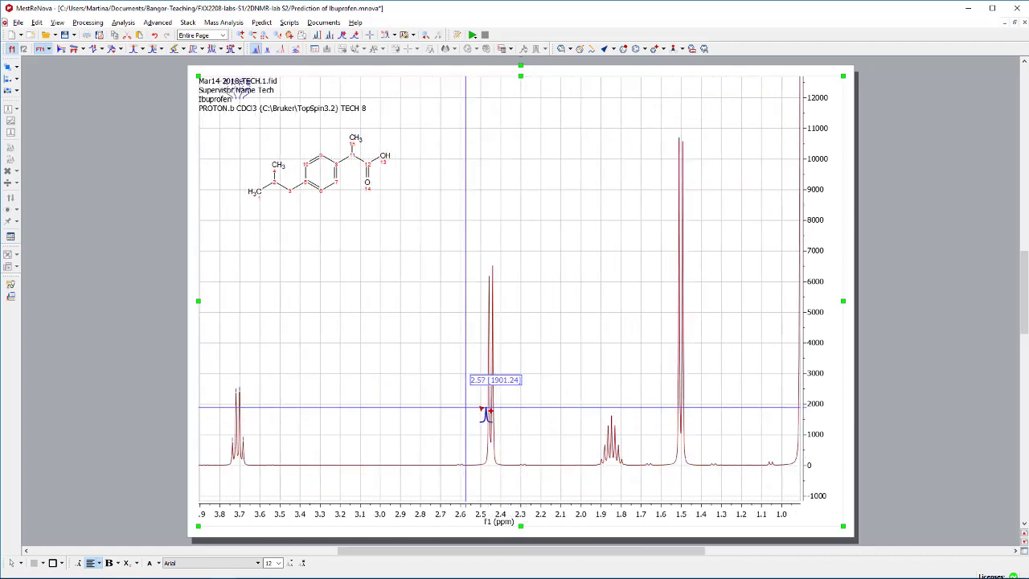
left_click_drag(480, 412, 507, 416)
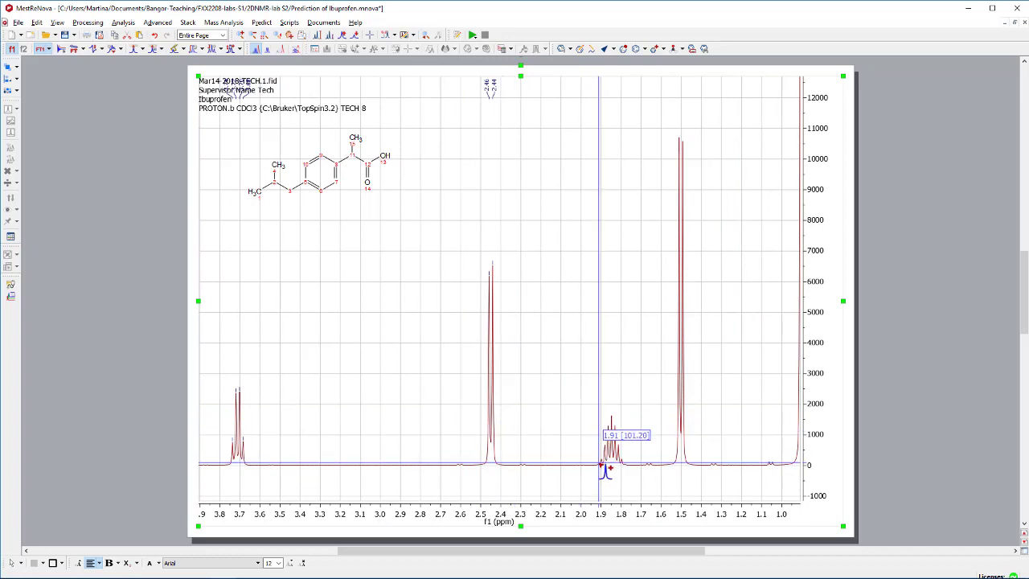
left_click_drag(600, 465, 630, 467)
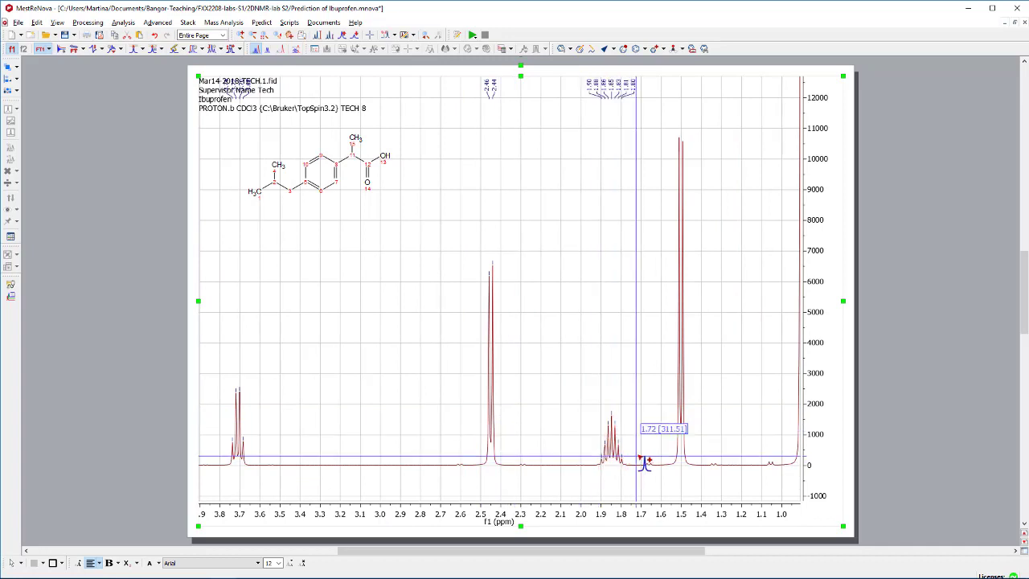
left_click_drag(670, 418, 695, 423)
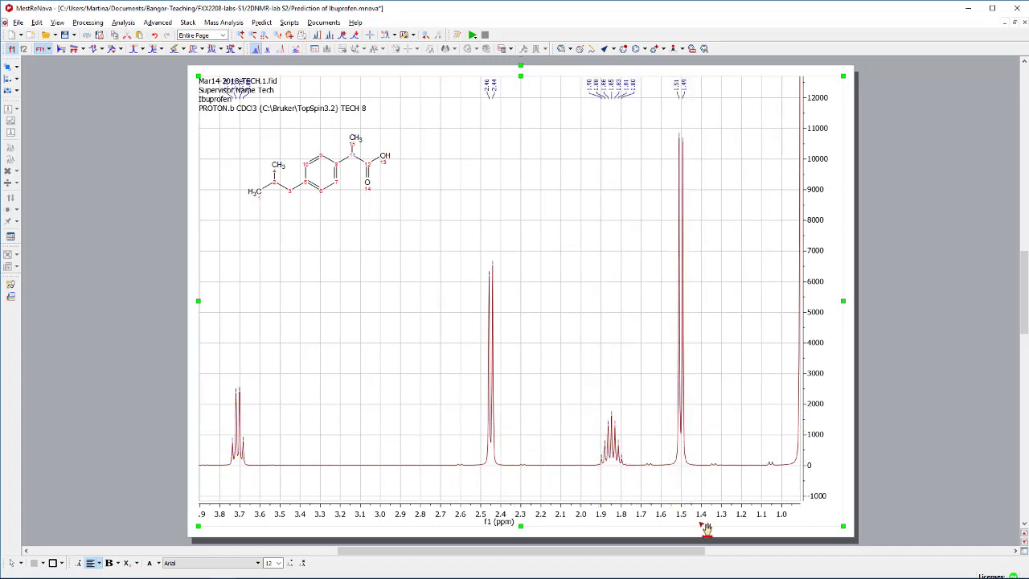
left_click_drag(708, 531, 467, 522)
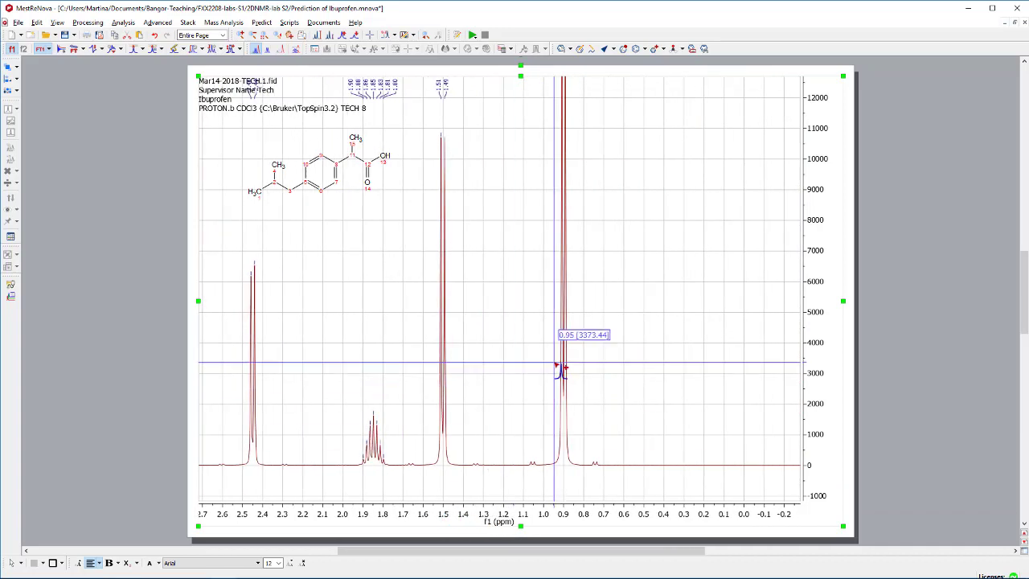
left_click_drag(555, 364, 574, 363)
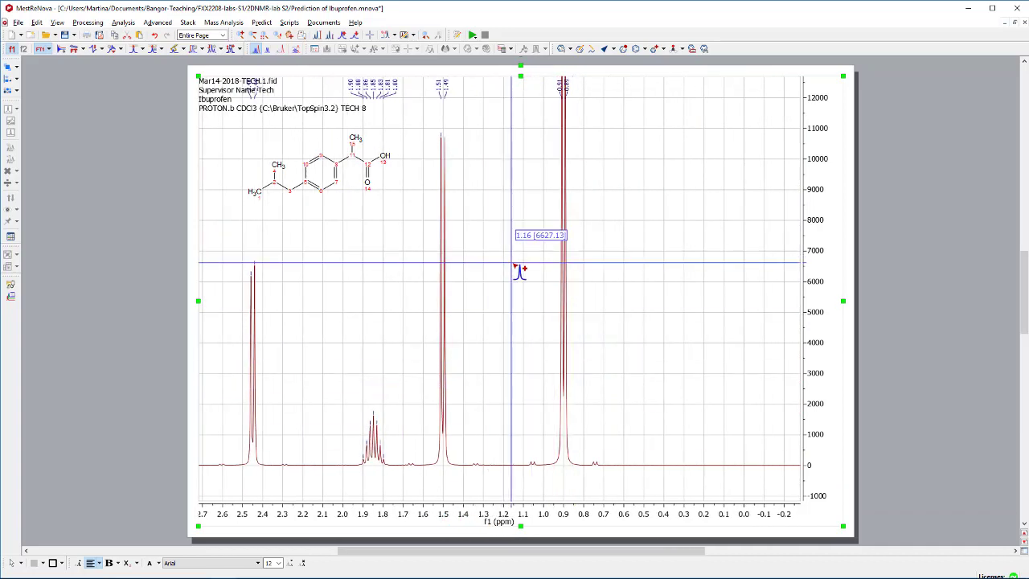
- In the spectrum properties, set a larger font for the peak labels
right_click(458, 98)
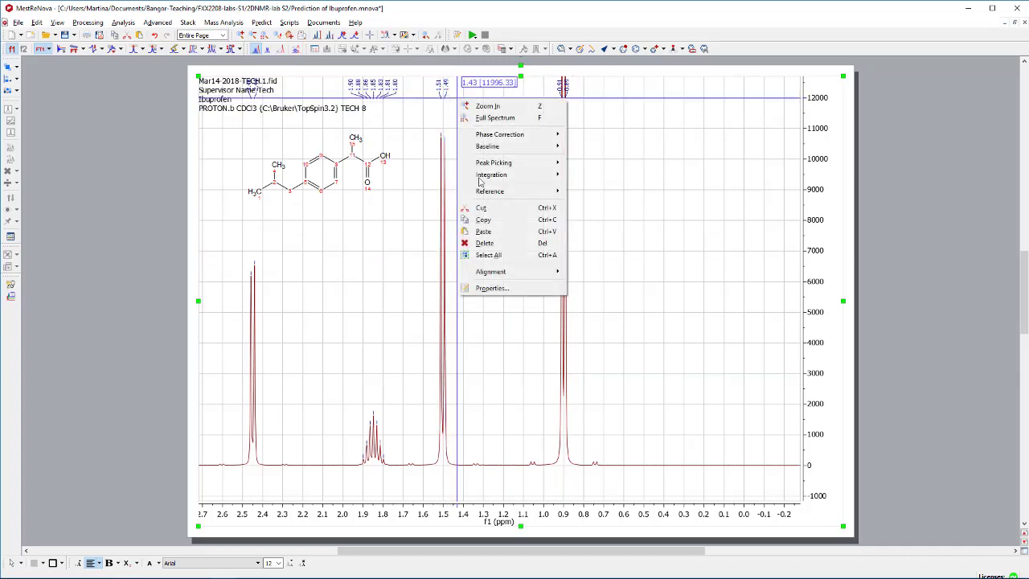
left_click(520, 289)
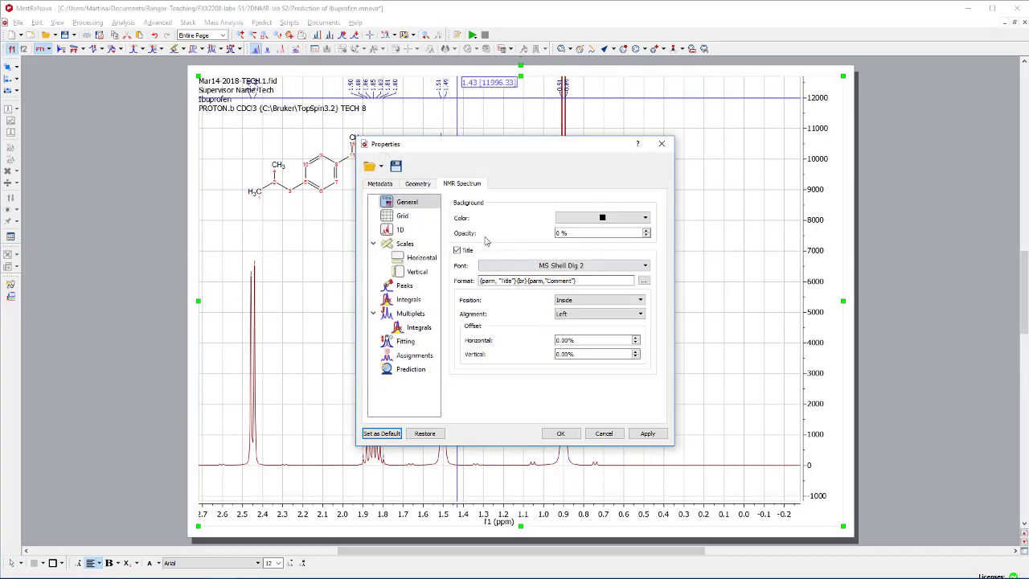
left_click(417, 290)
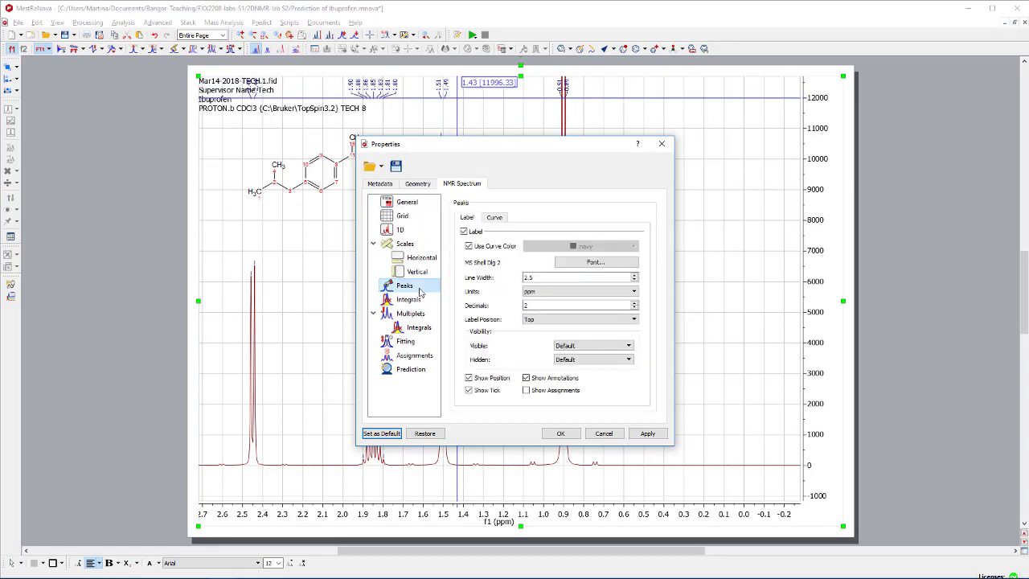
left_click(578, 263)
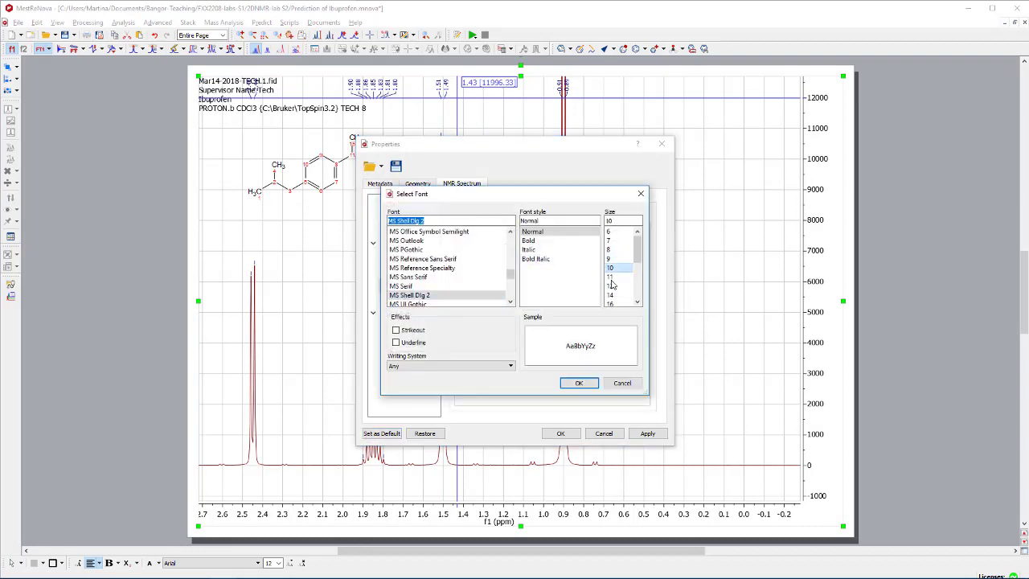
left_click(580, 384)
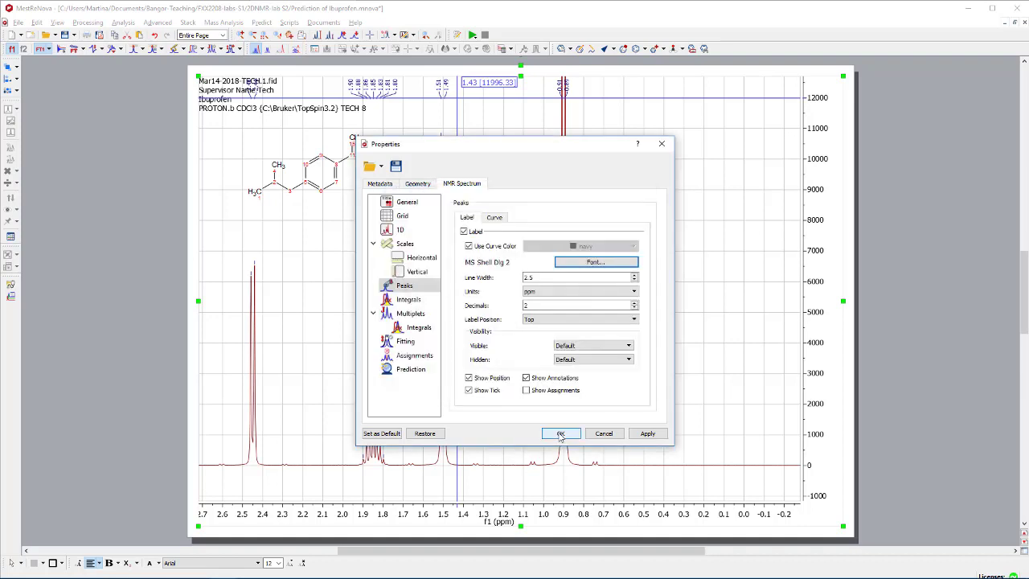
left_click(654, 435)
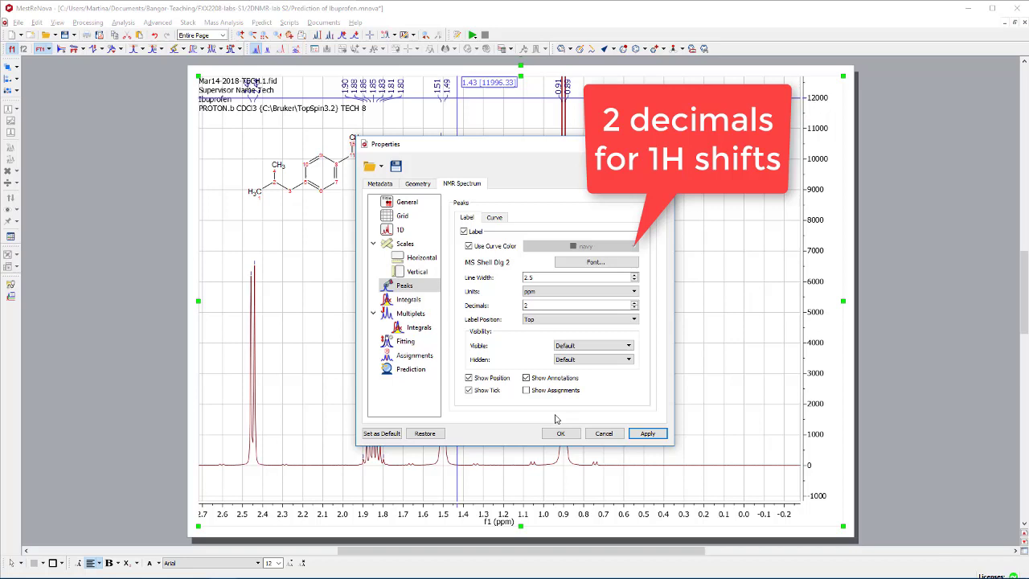
- Show integral labels with 1 decimal place and choose their font
left_click(421, 303)
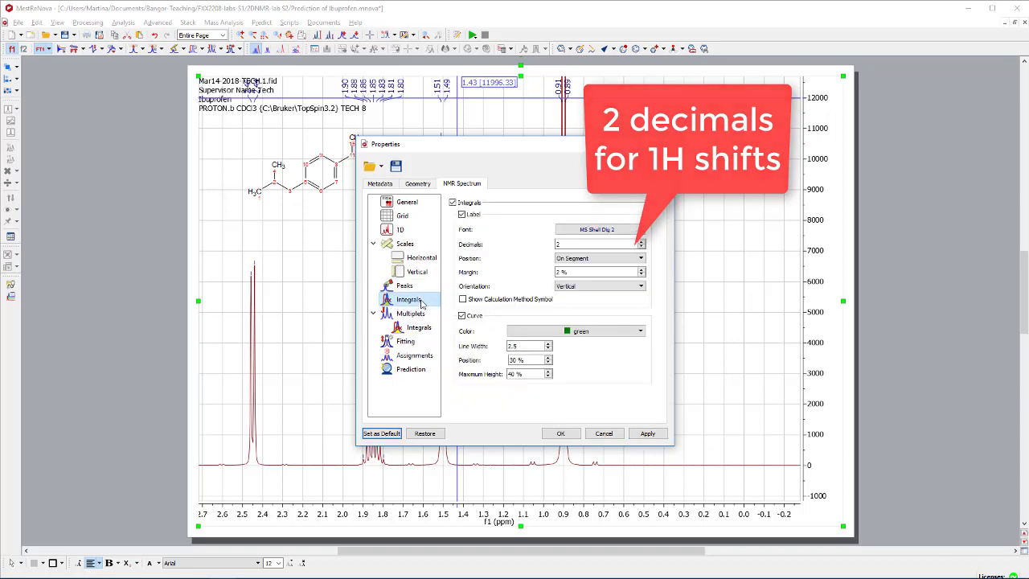
left_click(641, 247)
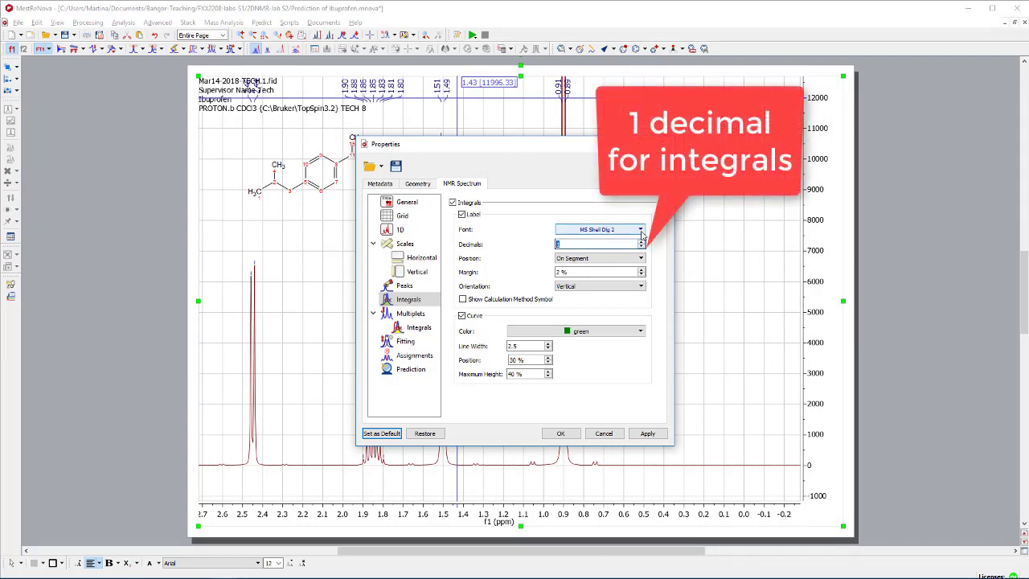
left_click(641, 230)
left_click(604, 244)
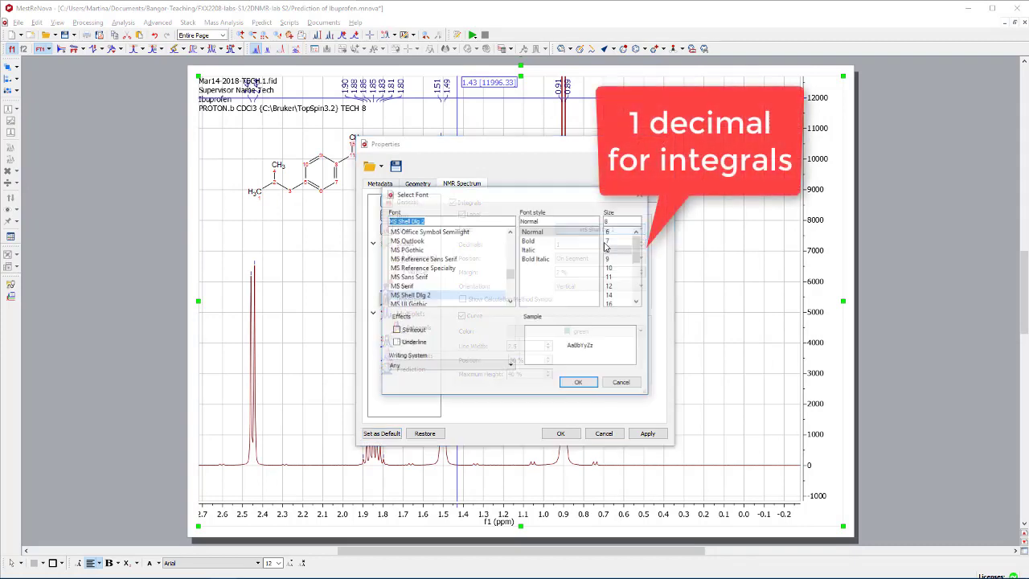
left_click(579, 382)
left_click(647, 434)
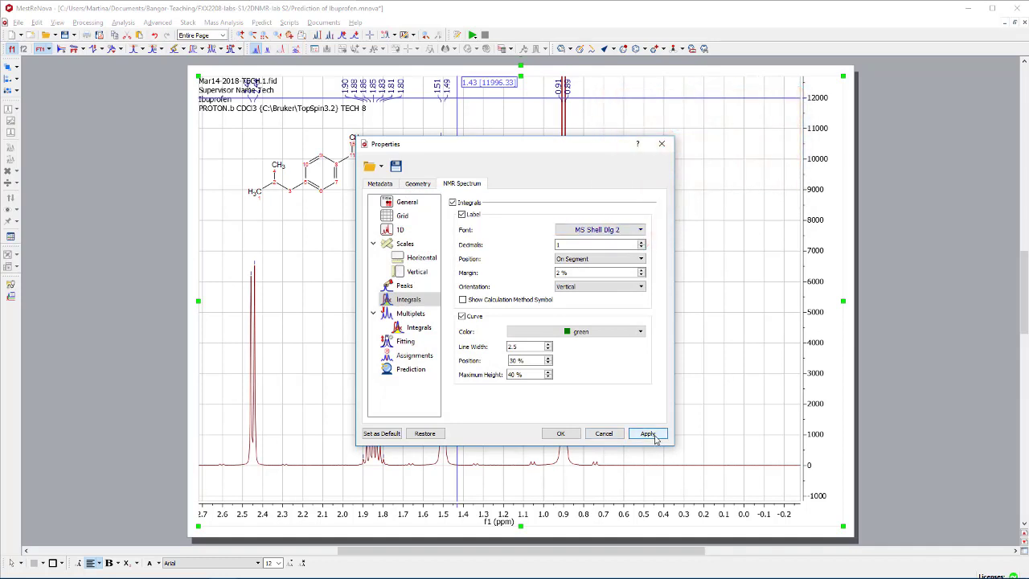
- Set multiplet J coupling decimals to 1 and enable labelled J-trees
left_click(417, 315)
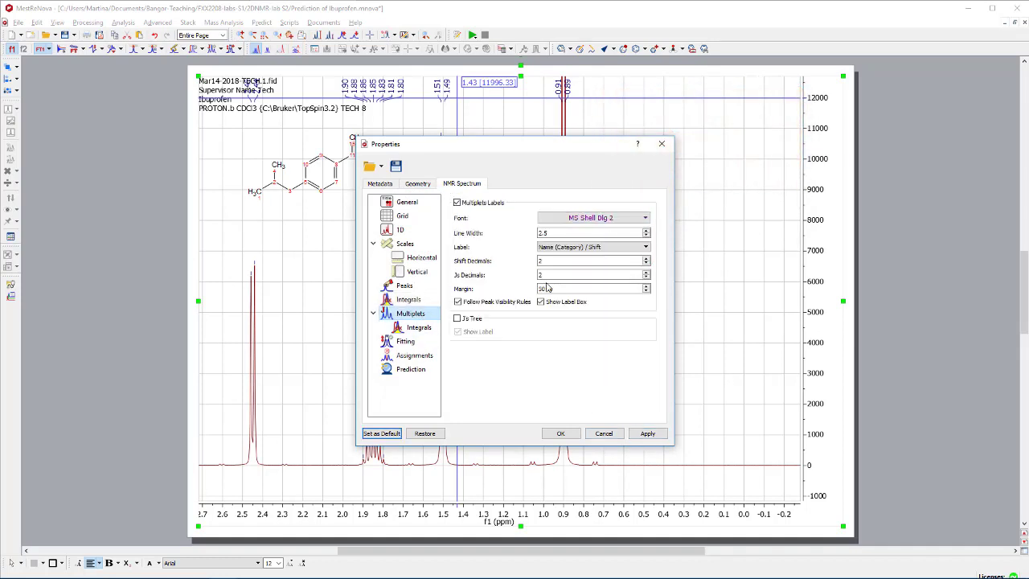
left_click(638, 219)
left_click(567, 233)
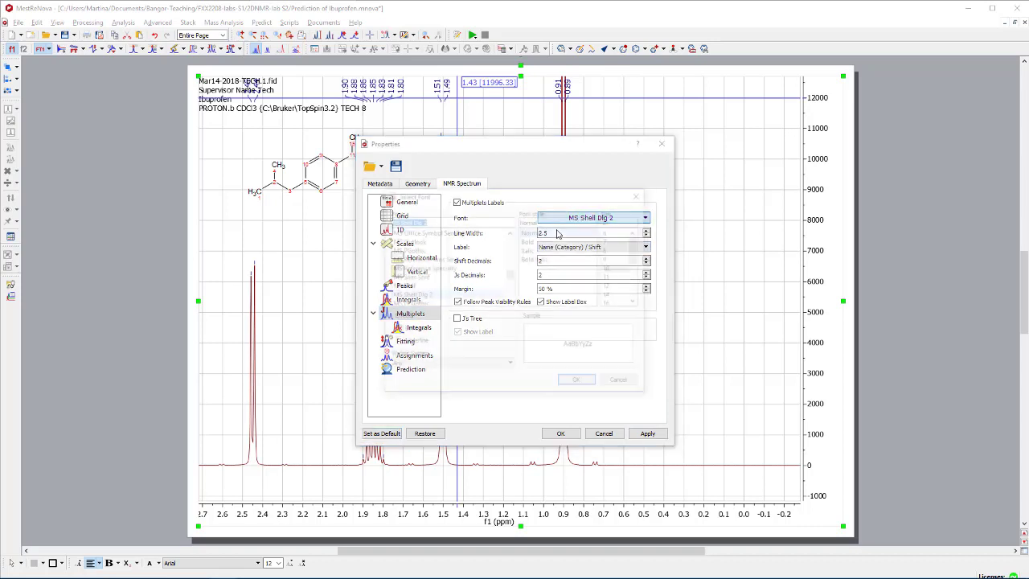
left_click(611, 384)
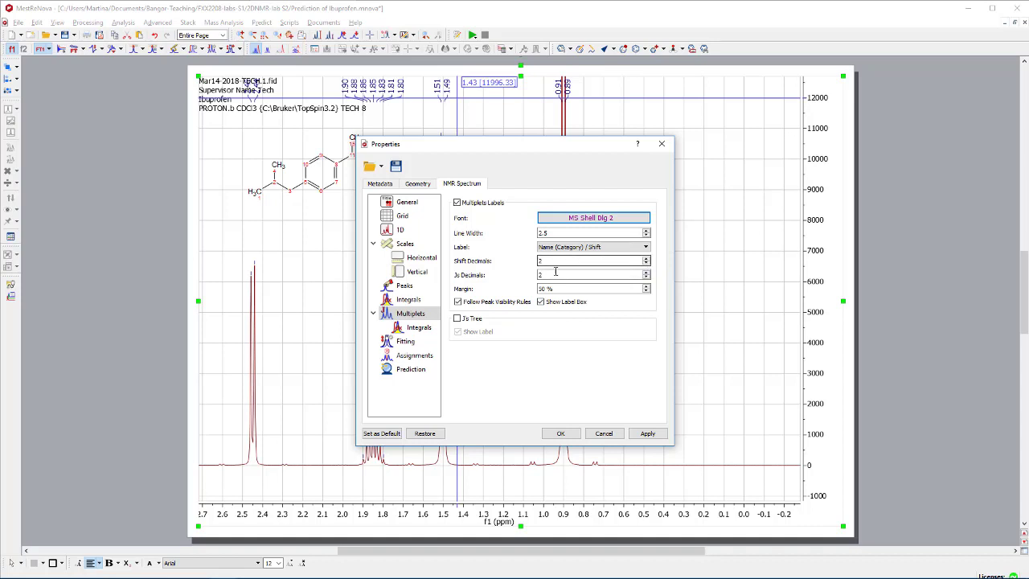
left_click(645, 277)
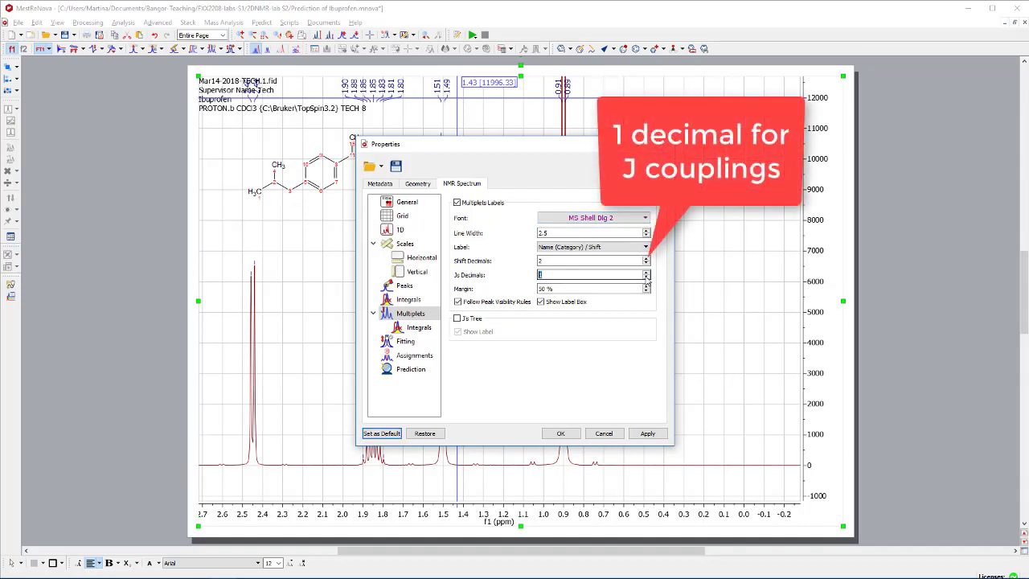
left_click(458, 319)
left_click(646, 434)
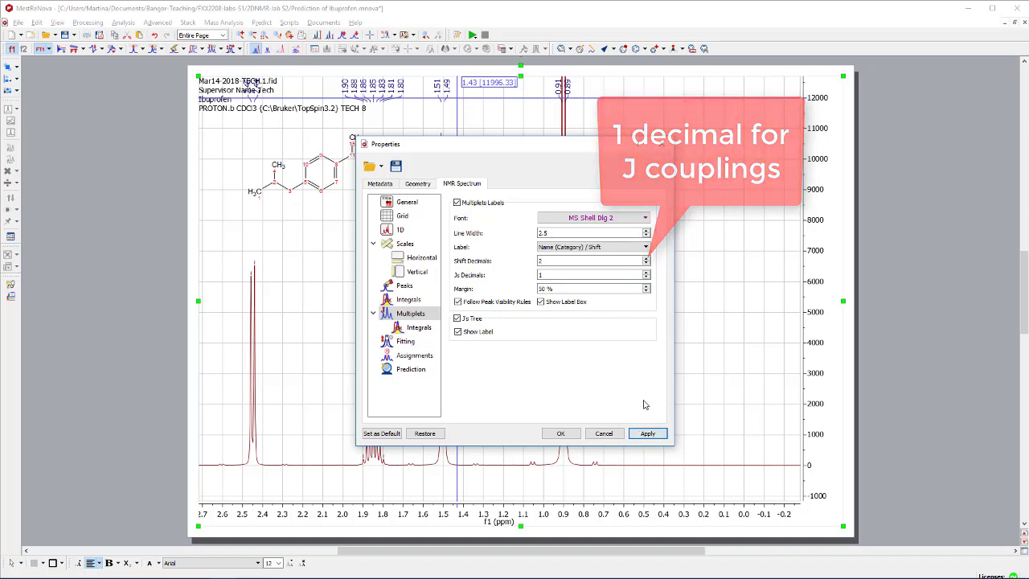
left_click(560, 433)
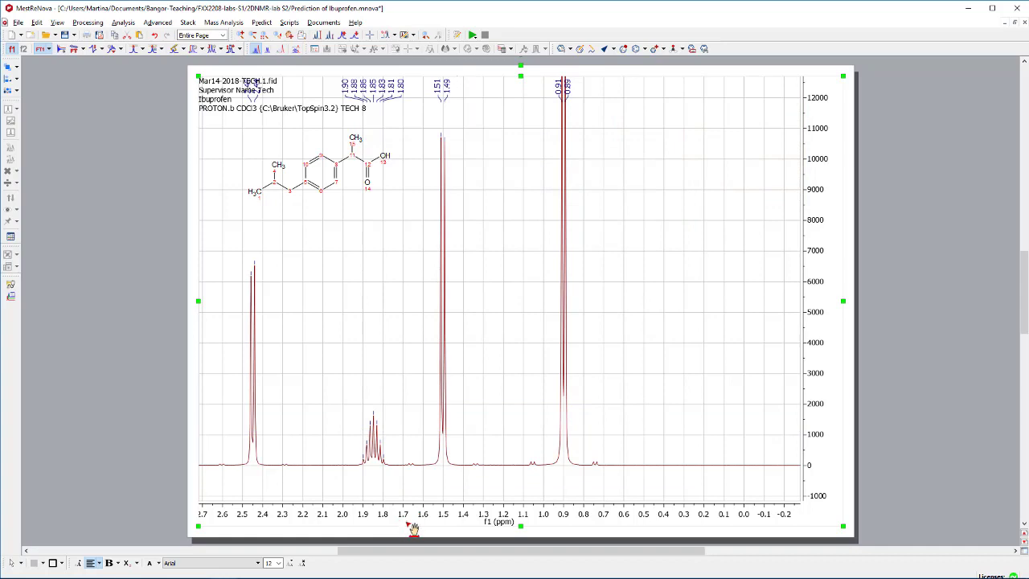
- Pan the spectrum to about 7.8–4.9 ppm to show the aromatic peaks at 7.23–7.09 ppm
left_click_drag(408, 524, 625, 519)
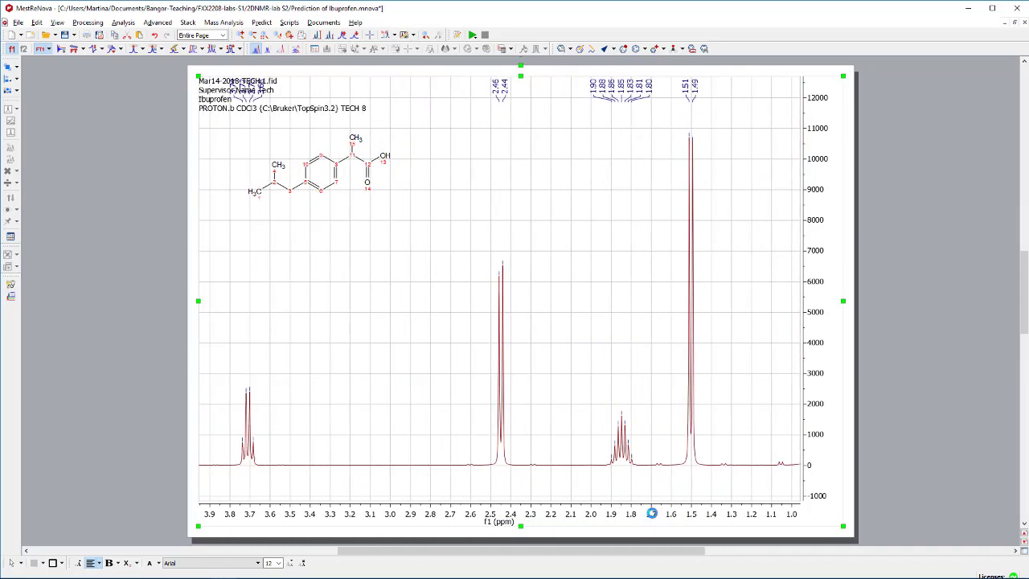
left_click_drag(652, 513, 678, 517)
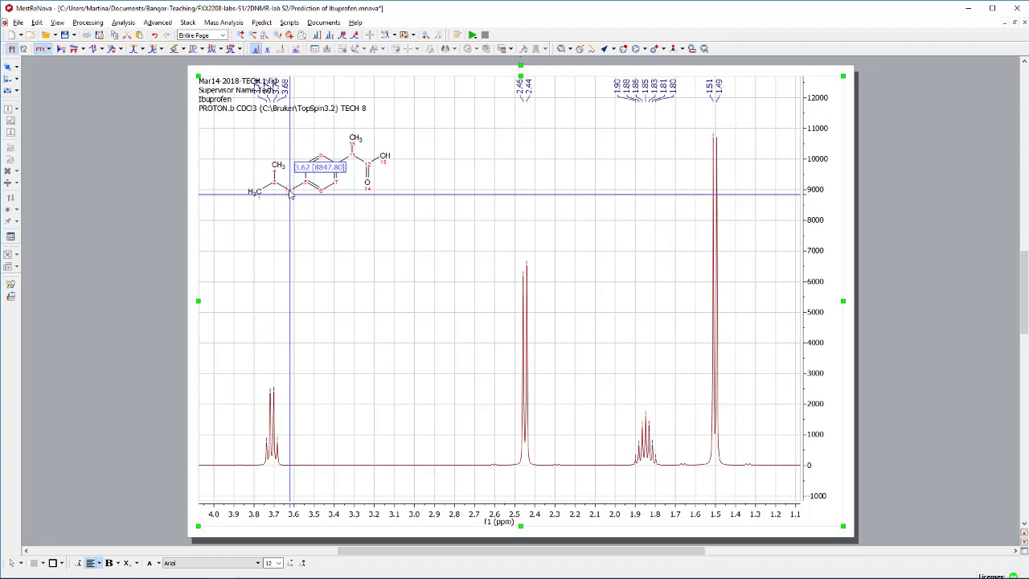
left_click_drag(306, 524, 752, 519)
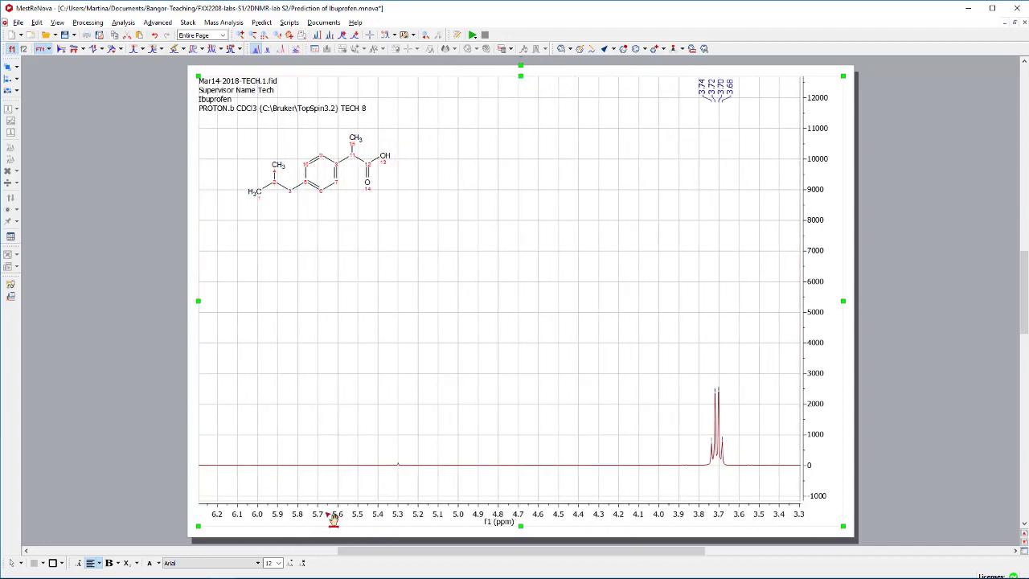
left_click_drag(334, 522, 600, 523)
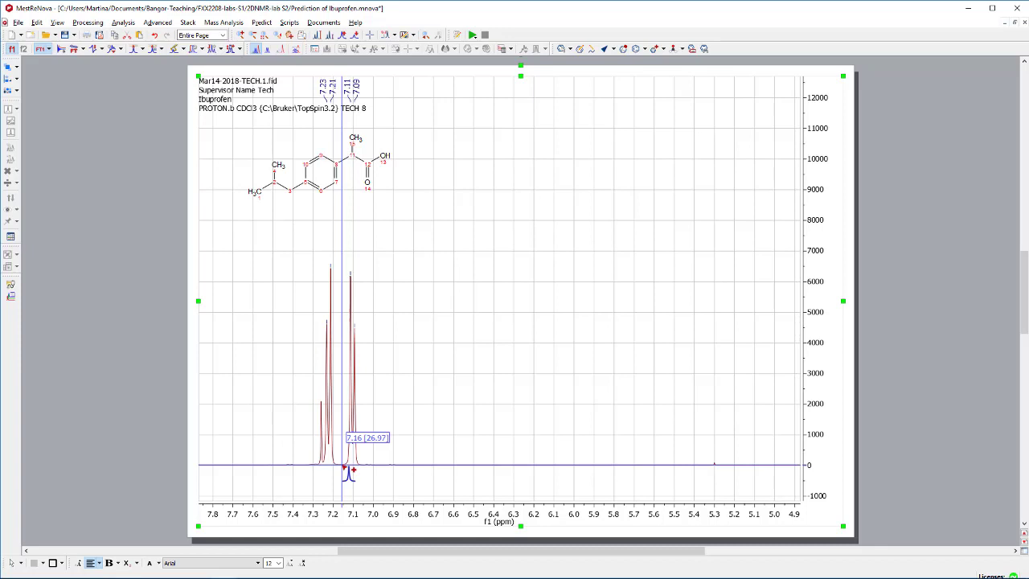
- Integrate the aromatic peaks from 7.25 to 7.05 ppm and normalise them to 2.0 each
key("i")
left_click_drag(341, 473, 366, 480)
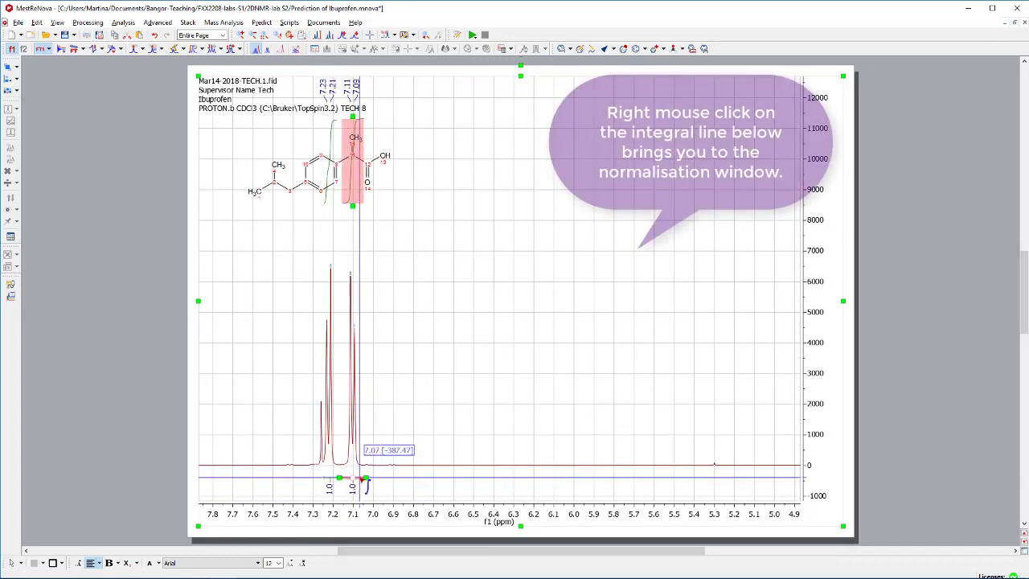
right_click(366, 481)
left_click(394, 486)
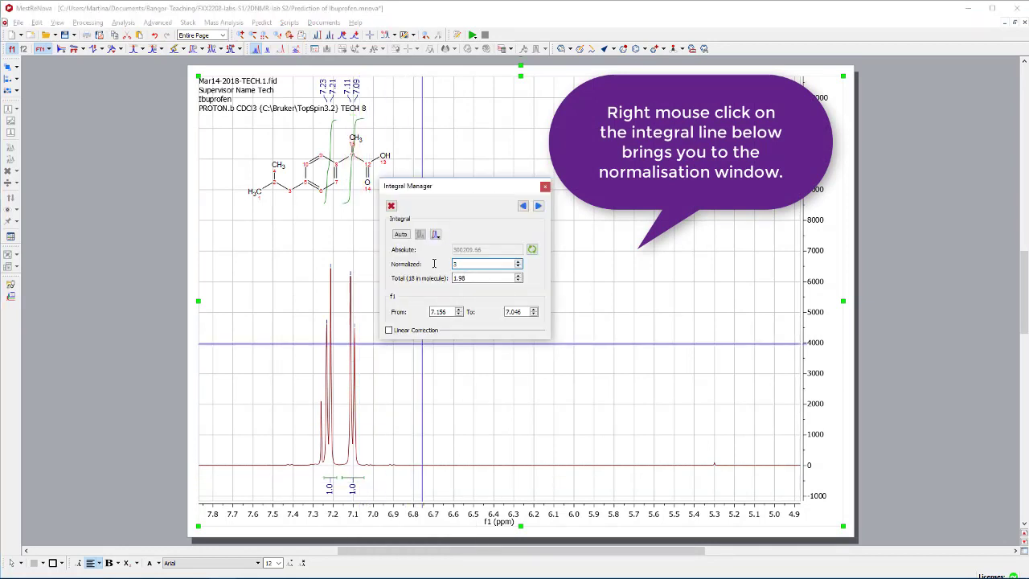
left_click(545, 188)
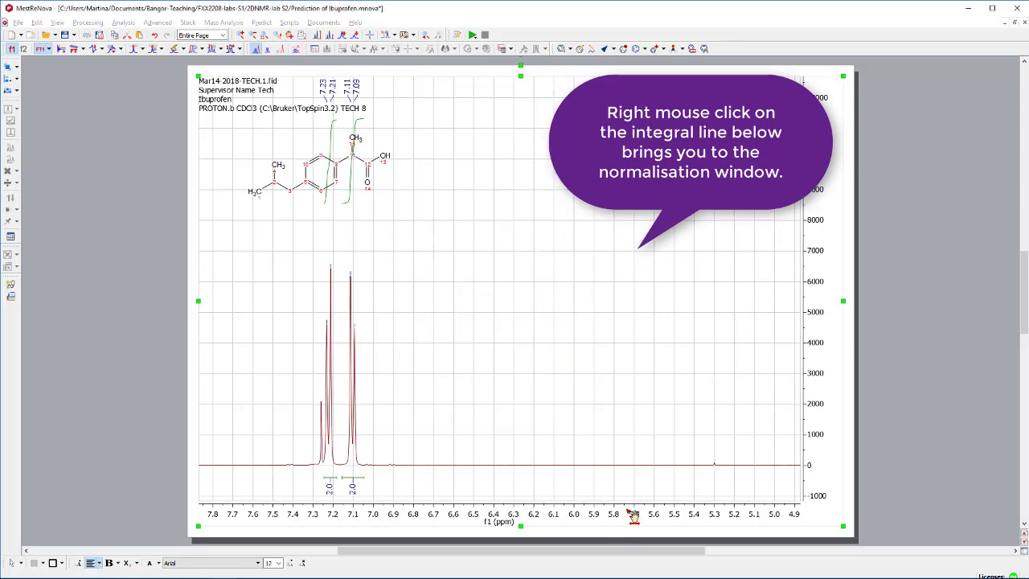
left_click_drag(631, 516, 169, 483)
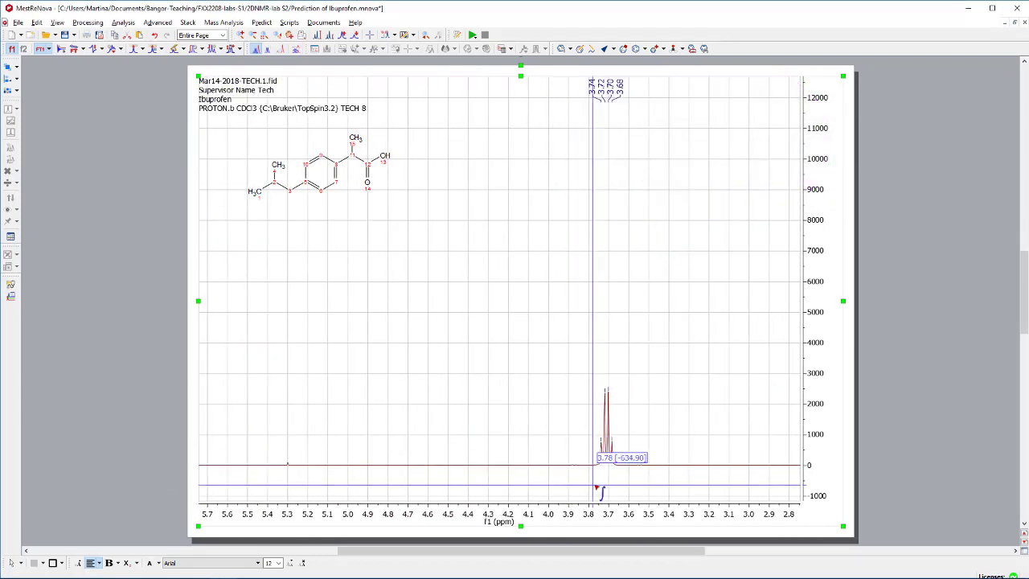
- Integrate the peaks at 3.7, 2.45, 1.85 and 0.9 ppm, panning the axis between them
left_click_drag(598, 464, 618, 450)
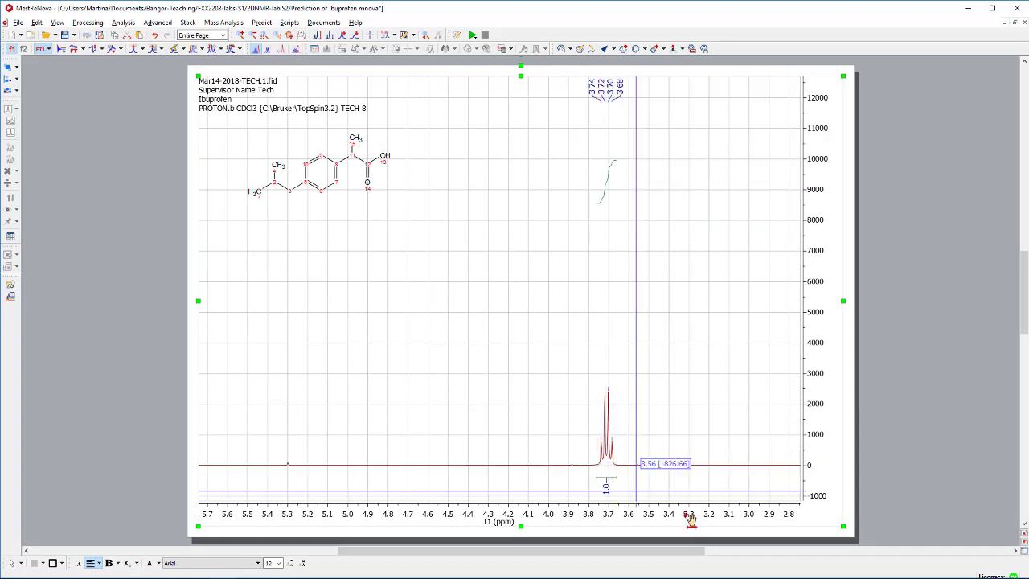
left_click_drag(734, 523, 410, 522)
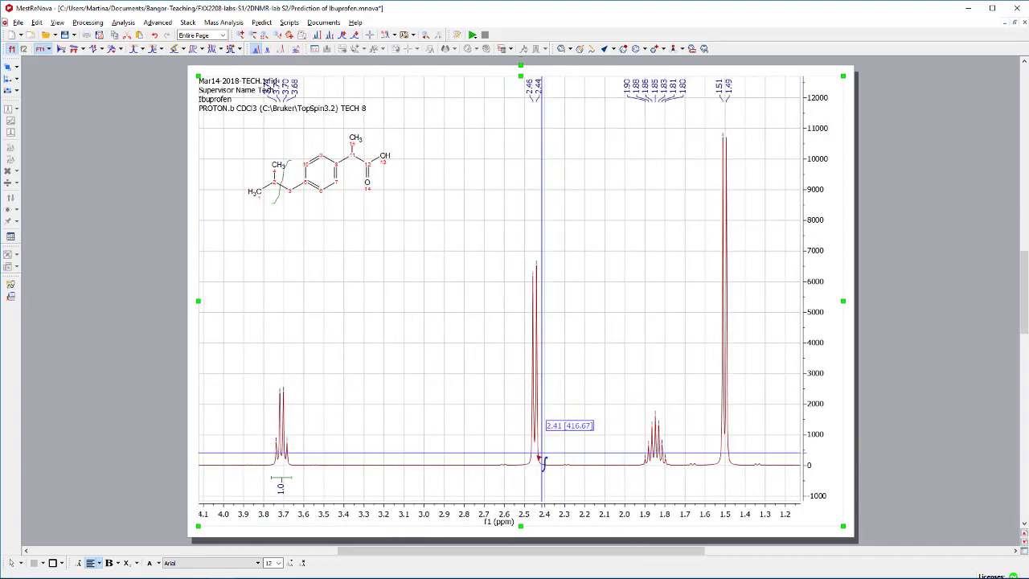
left_click_drag(524, 462, 547, 466)
left_click_drag(642, 465, 732, 465)
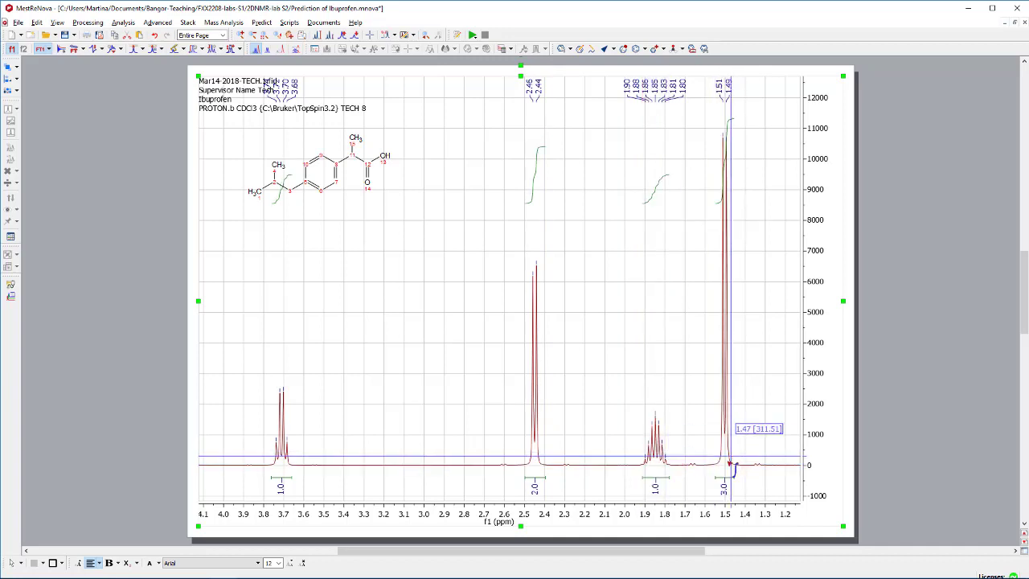
left_click_drag(693, 524, 419, 521)
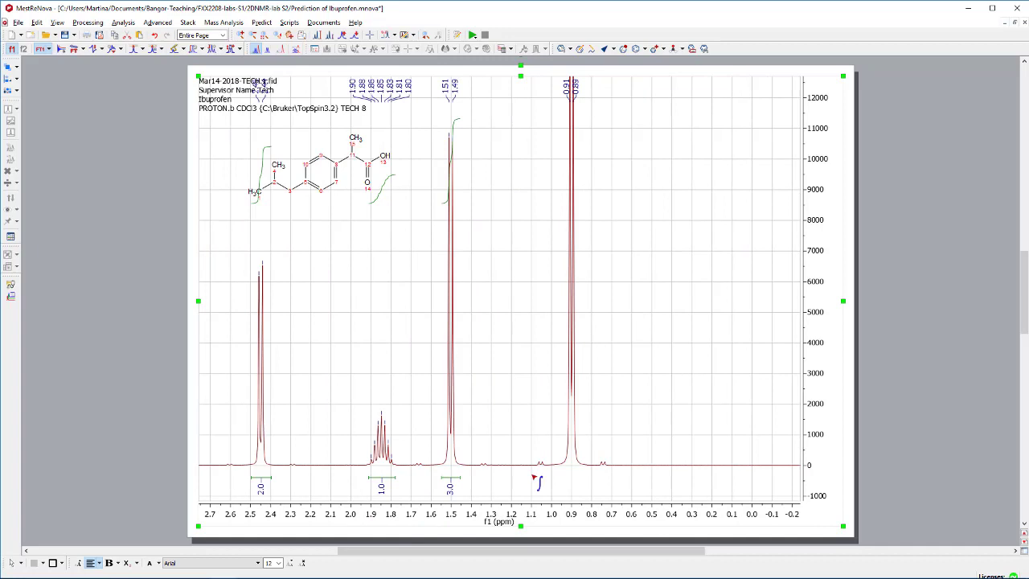
left_click_drag(561, 466, 585, 468)
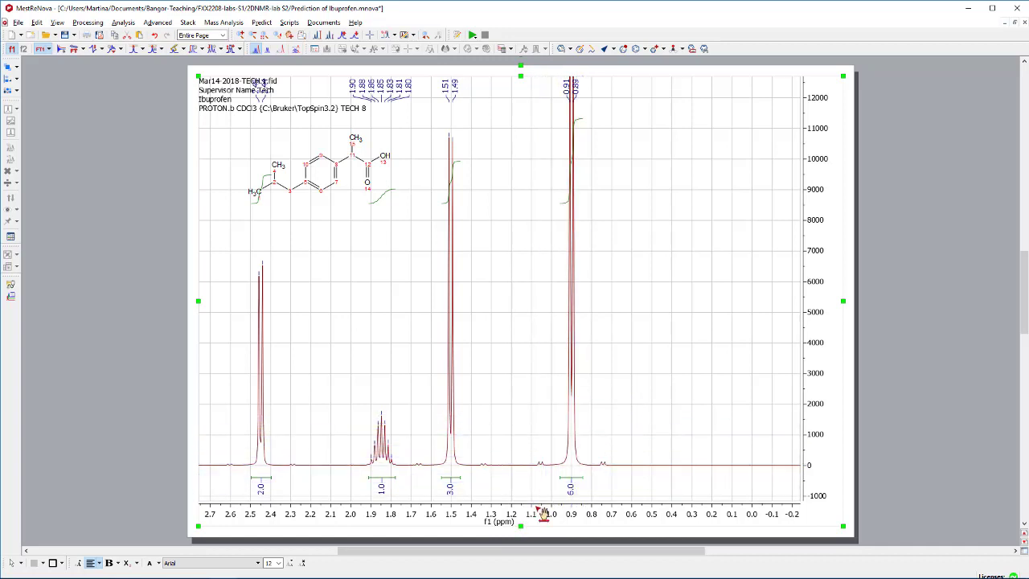
left_click_drag(551, 524, 701, 523)
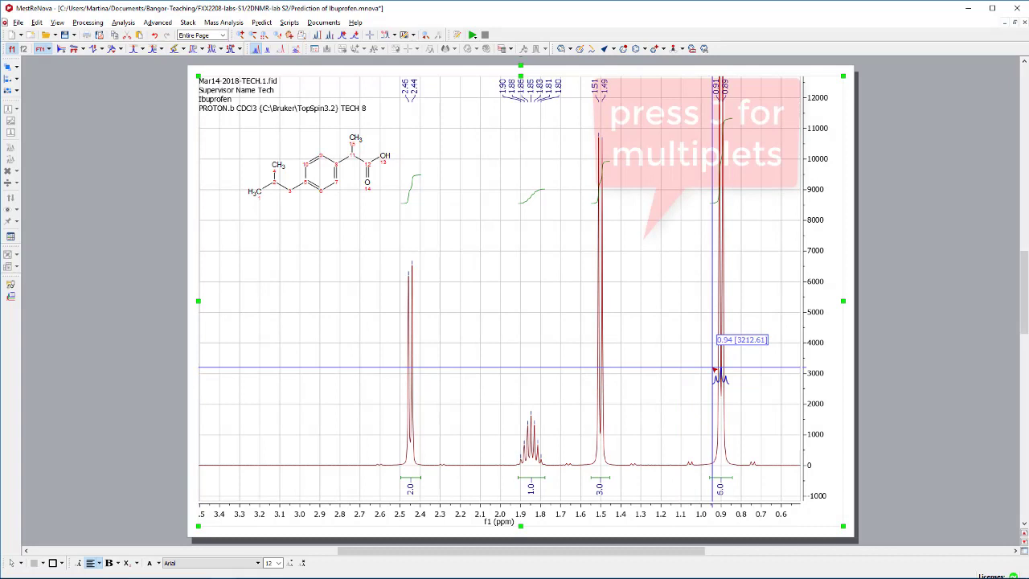
- Define multiplets A (0.90), B (1.50), C (2.45), D (1.85) and E (3.71 ppm) manually
key("j")
left_click_drag(722, 368, 729, 369)
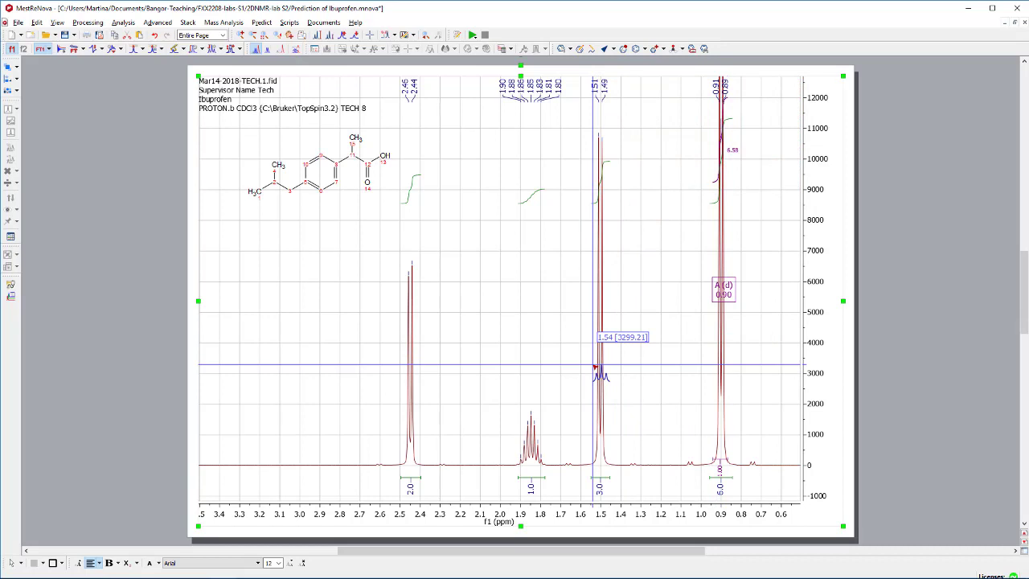
left_click_drag(596, 367, 616, 378)
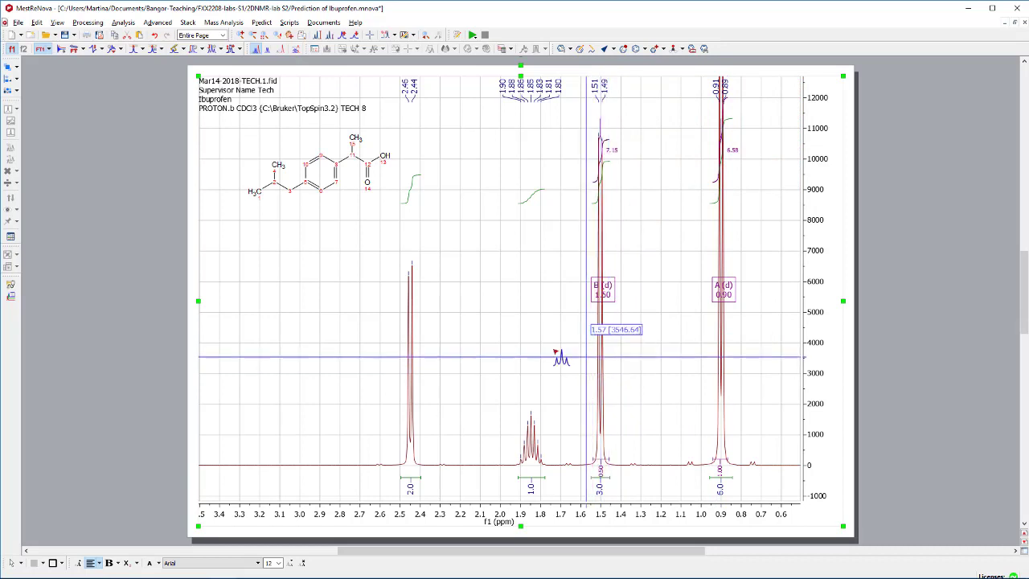
left_click_drag(403, 373, 421, 373)
left_click_drag(515, 465, 547, 466)
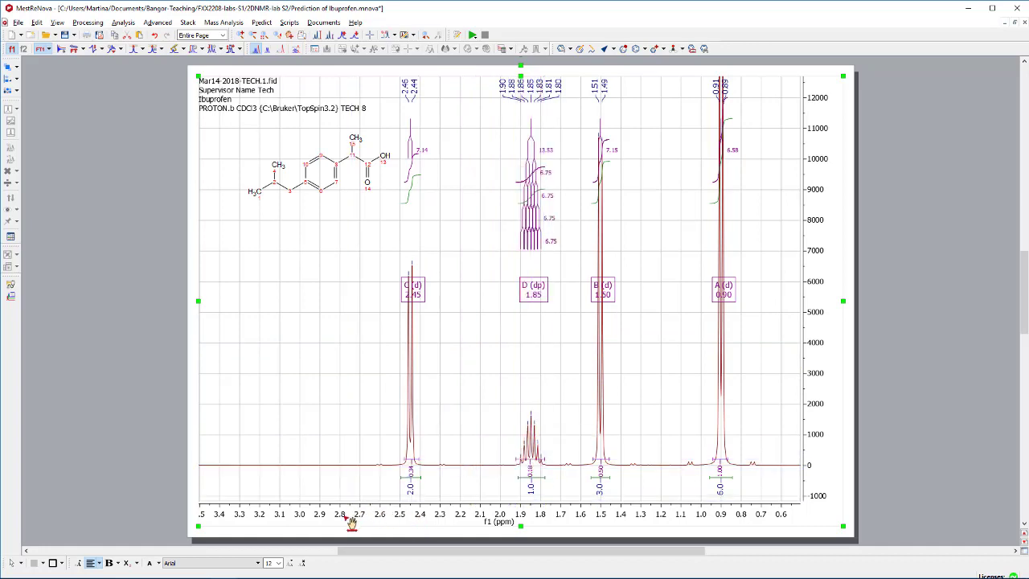
left_click_drag(351, 524, 558, 521)
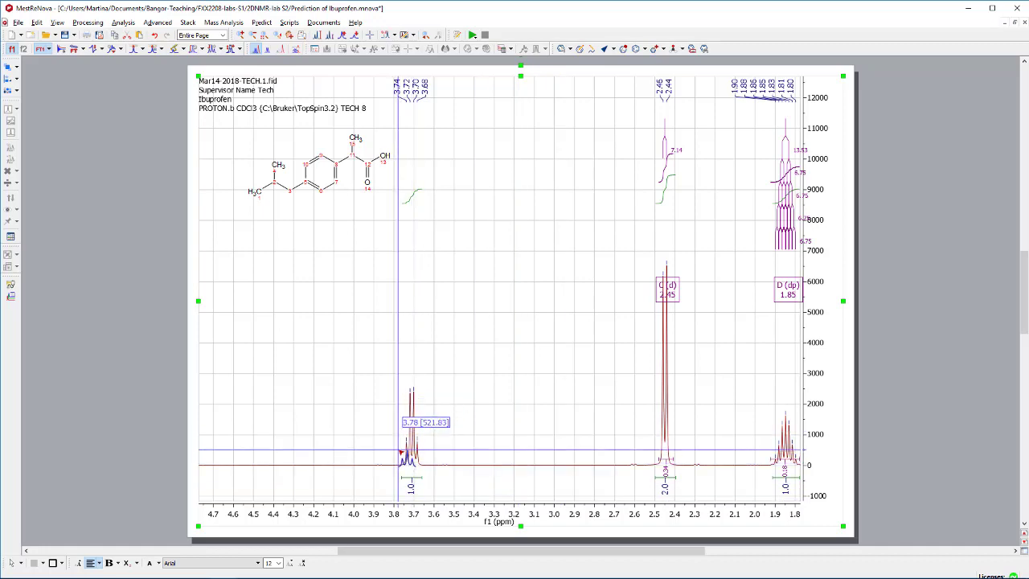
left_click_drag(400, 453, 425, 453)
left_click_drag(348, 519, 485, 521)
left_click_drag(271, 521, 378, 501)
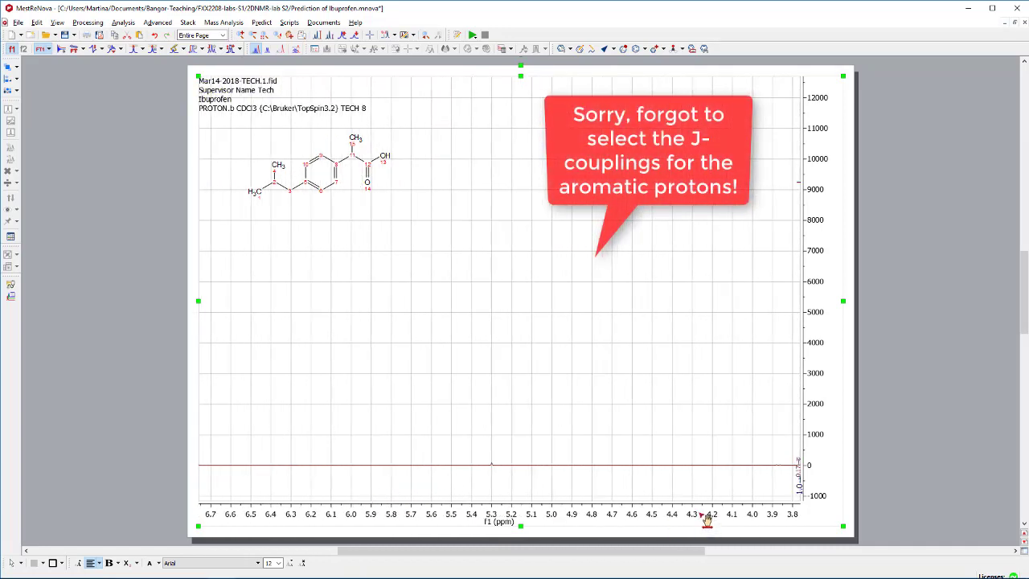
- Show the full spectrum, then zoom to the 8.2–0.2 ppm range
left_click(265, 36)
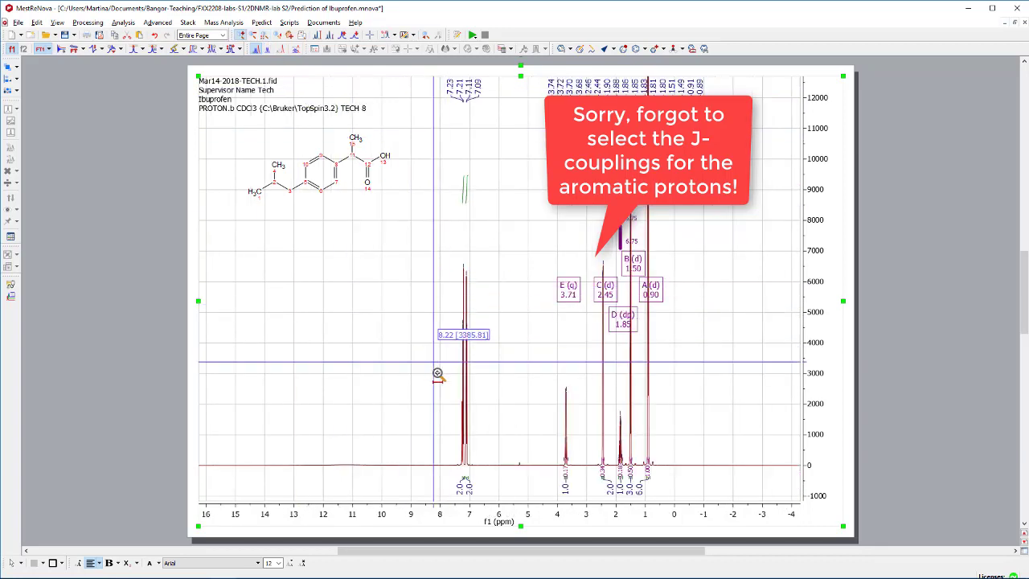
left_click_drag(438, 374, 669, 414)
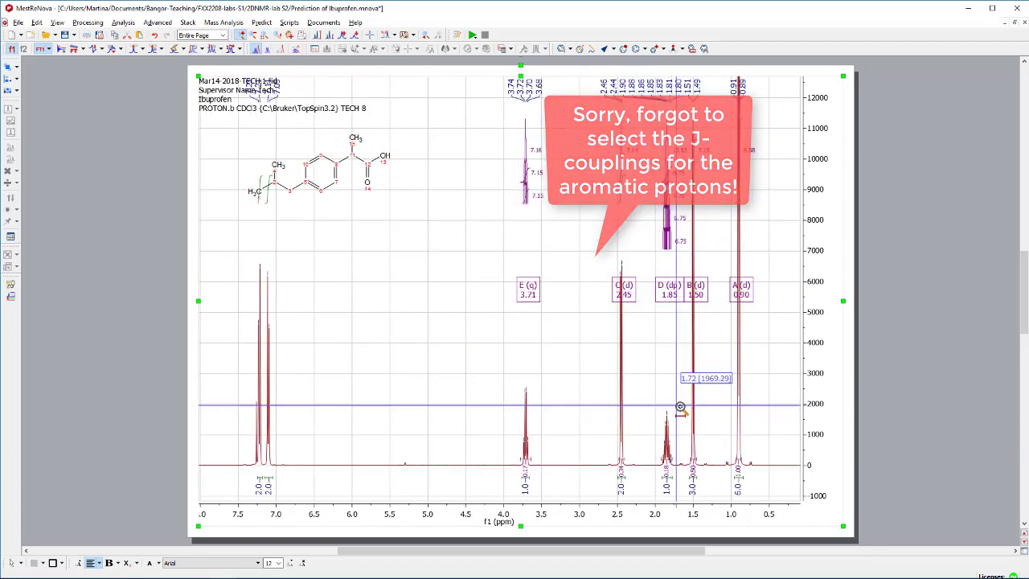